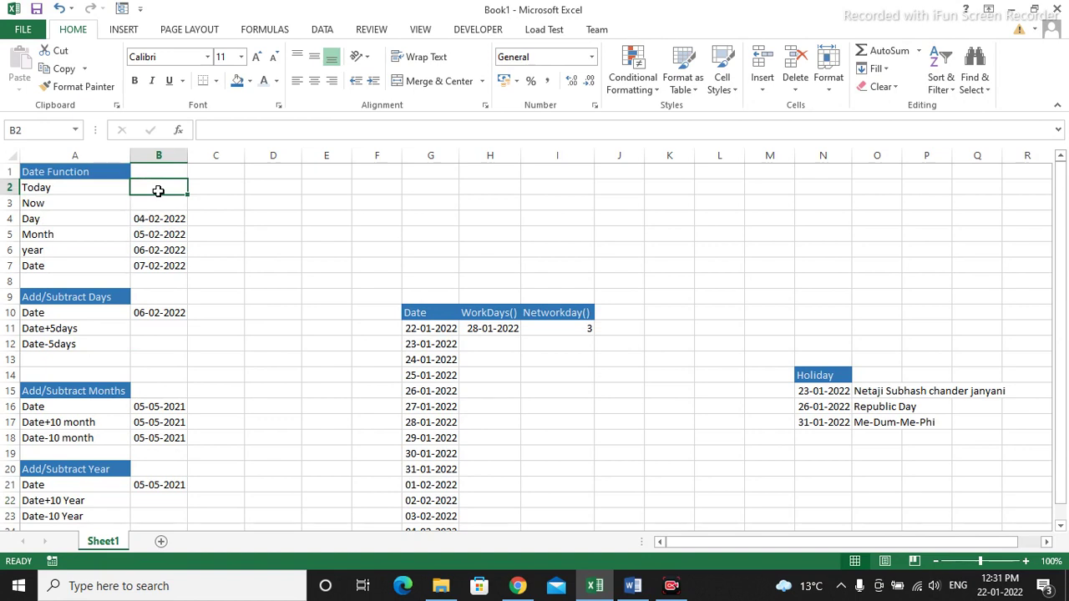
# - Enter the formula =TODAY() in cell B2 beside the Today label
pyautogui.write('=')
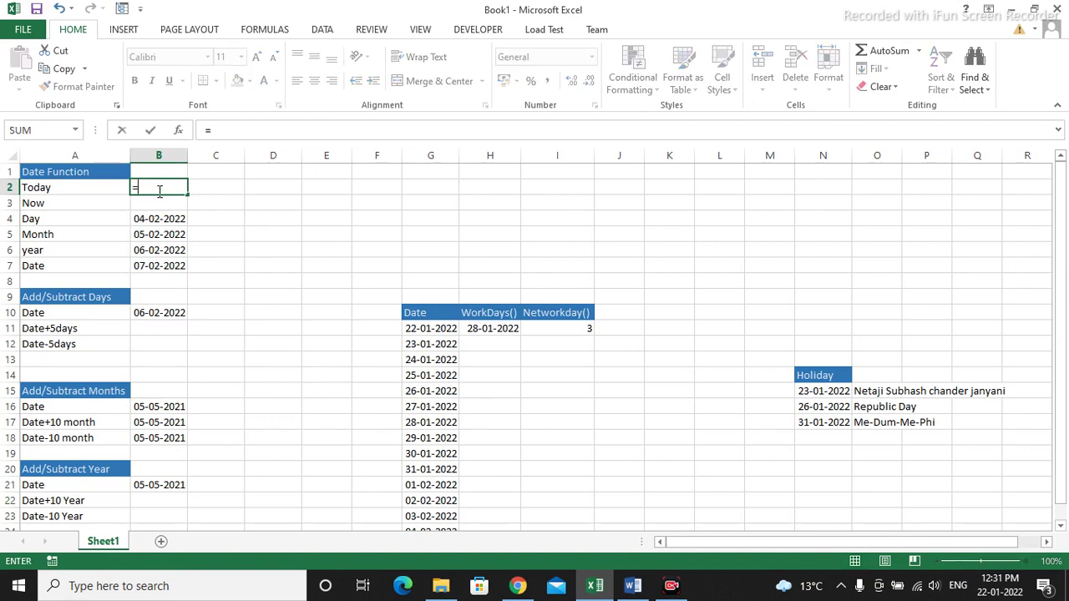
pyautogui.write('toda')
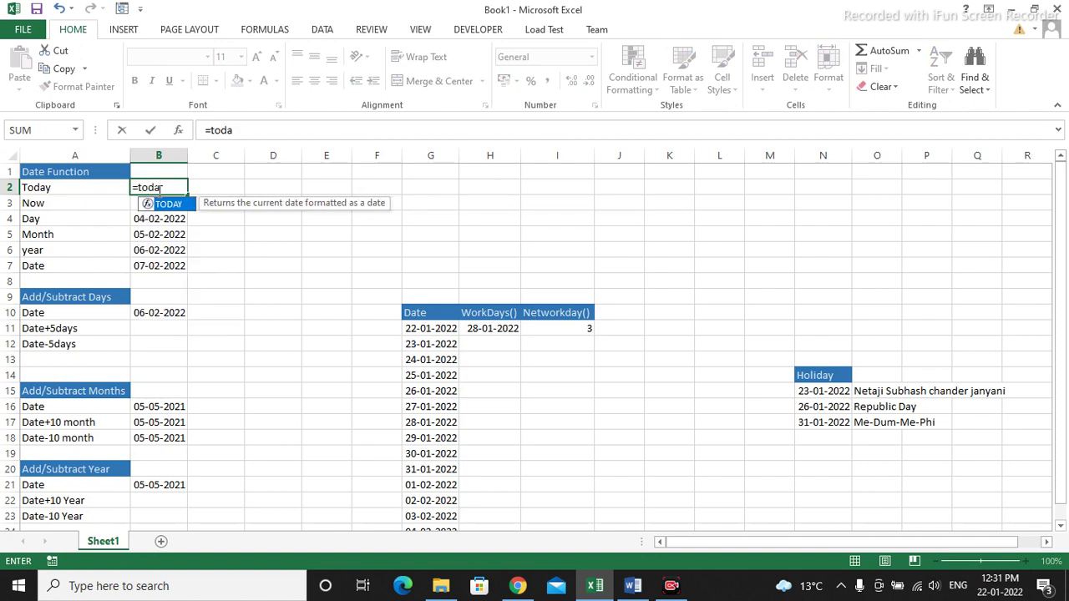
pyautogui.press('Tab')
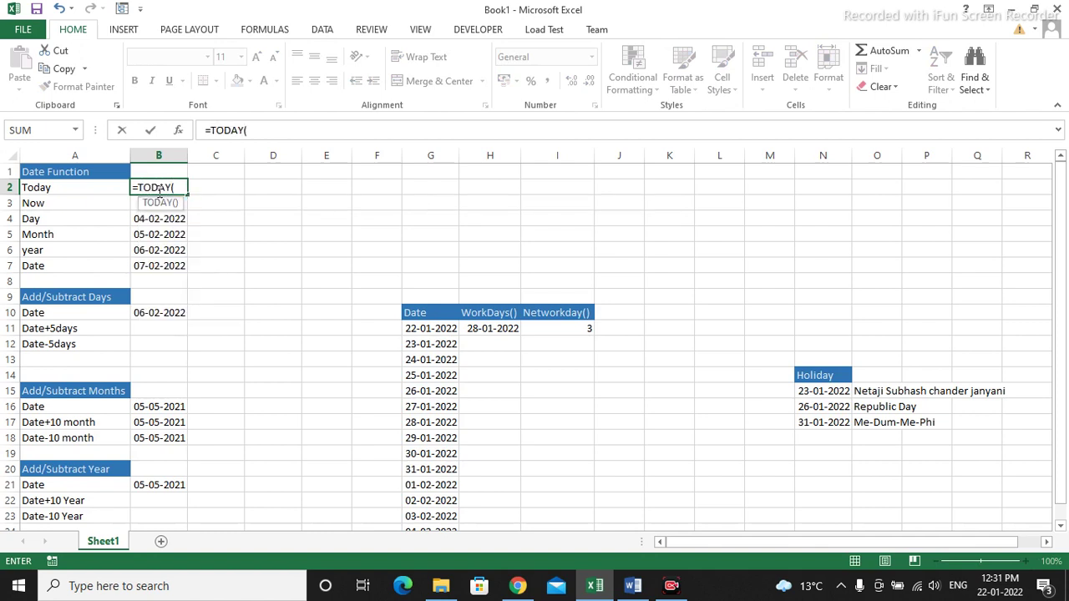
pyautogui.write(')')
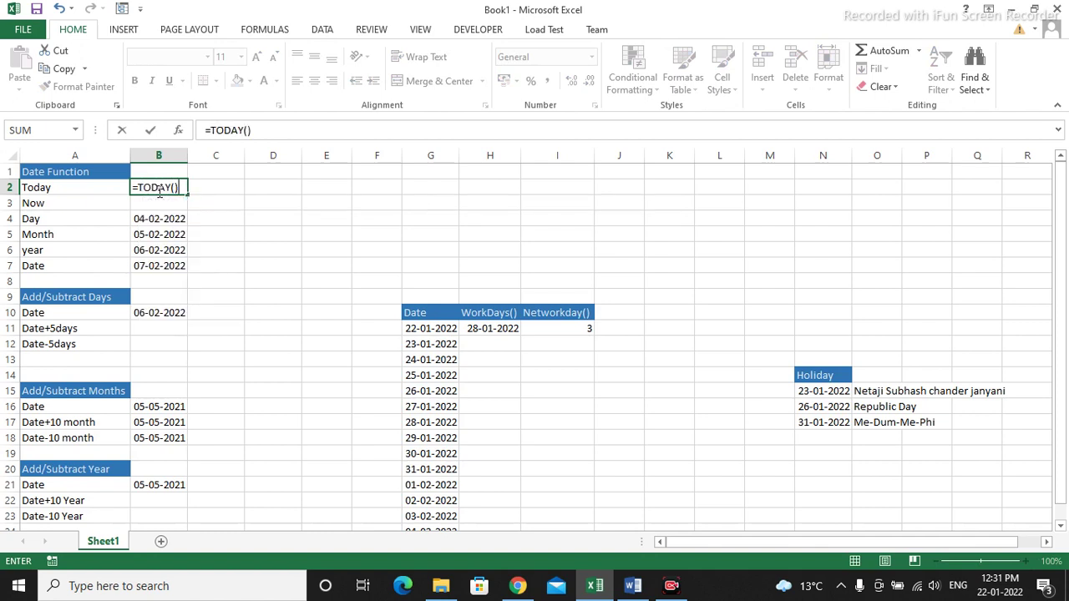
pyautogui.press('Return')
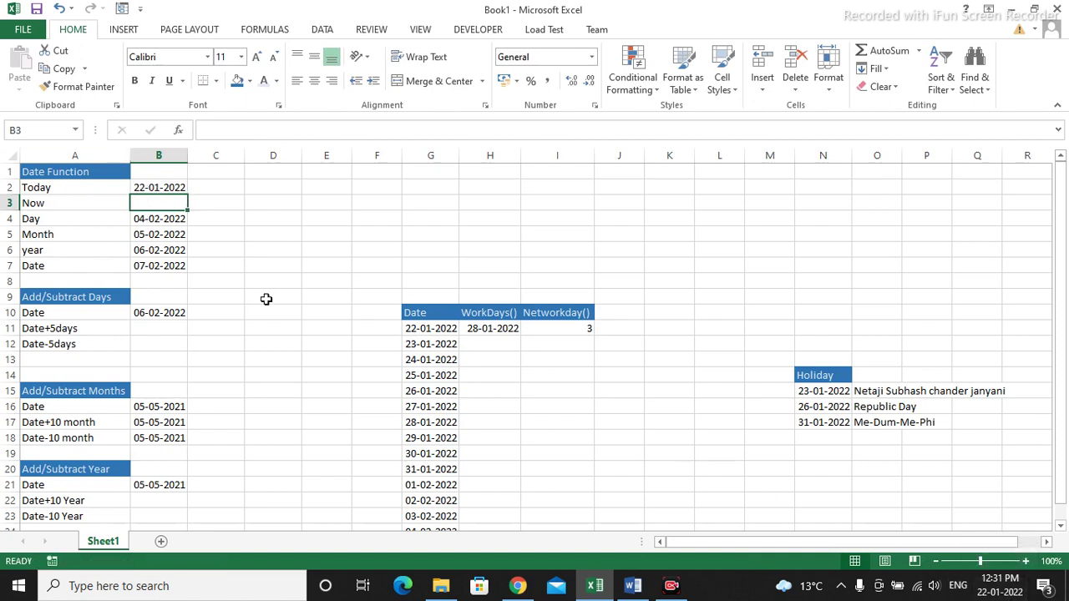
# - Enter the formula =NOW() in cell B3 beside the Now label
pyautogui.write('=')
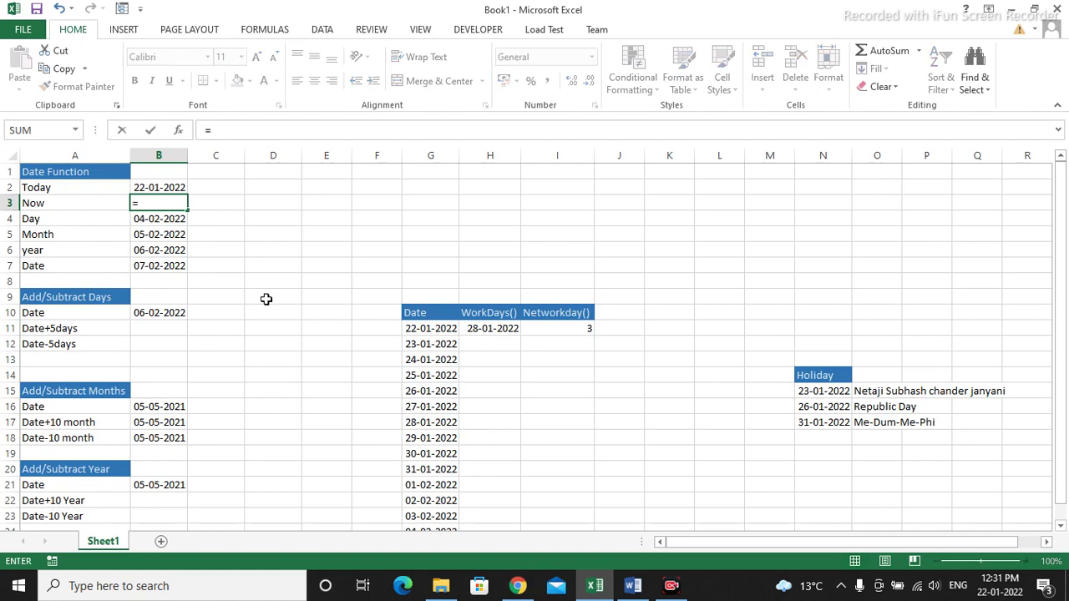
pyautogui.write('no')
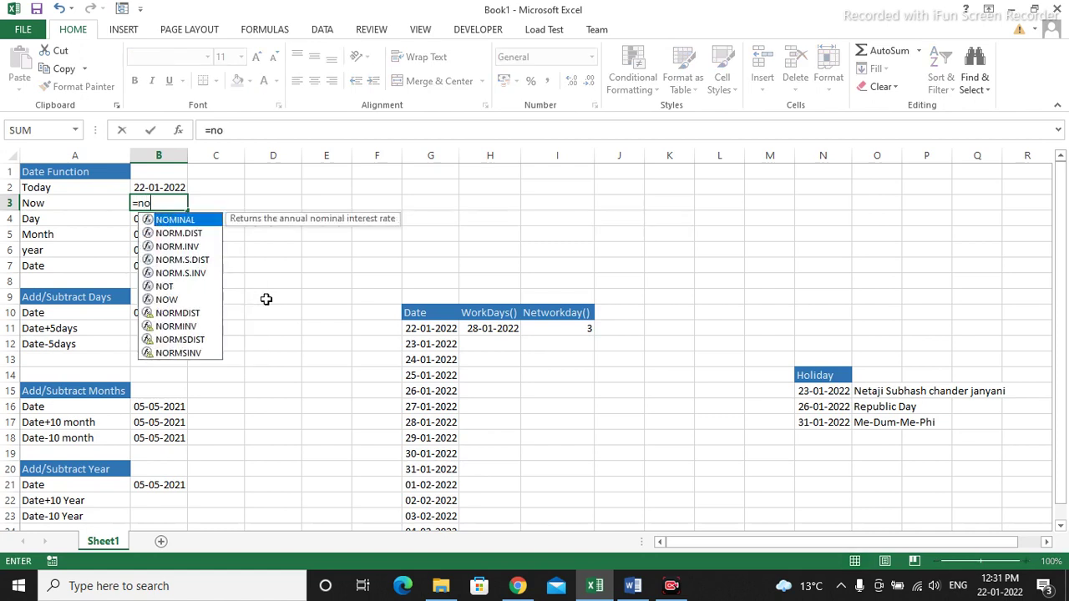
pyautogui.write('w')
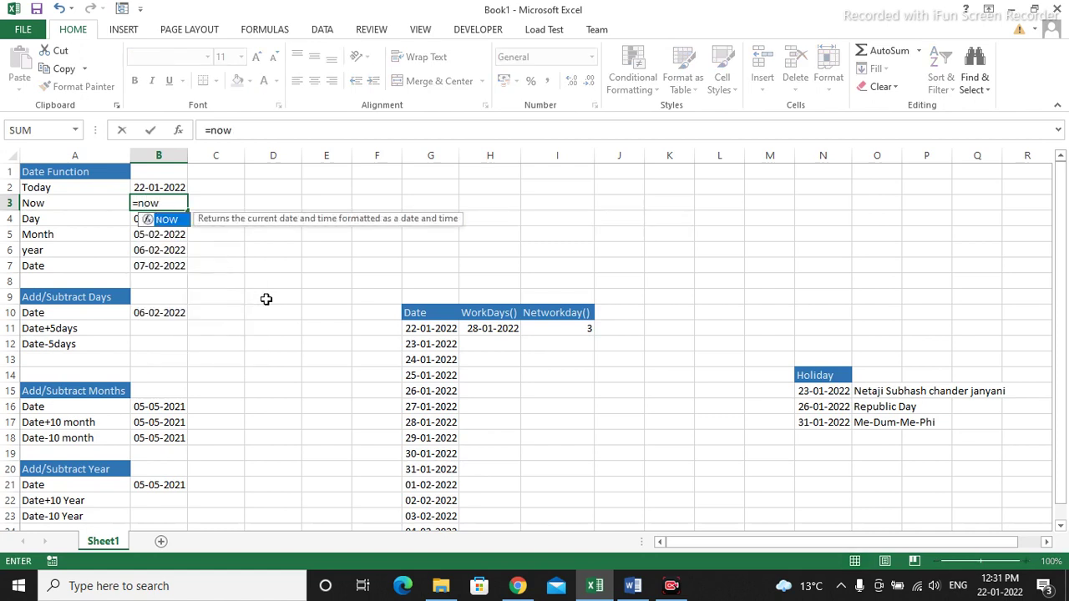
pyautogui.write('()')
pyautogui.press('Return')
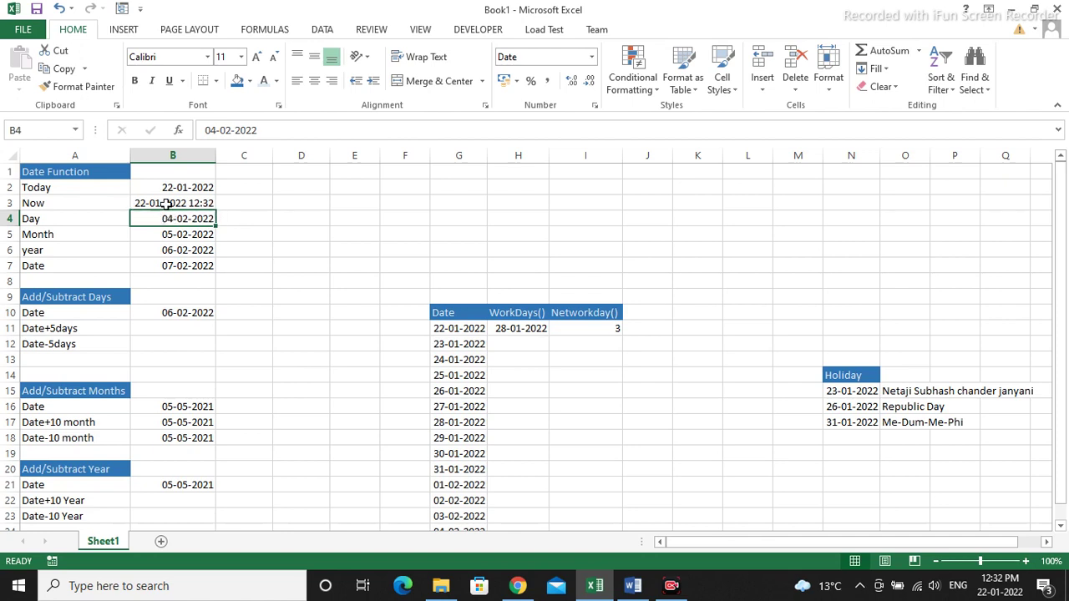
# - Insert the current date as a fixed value in C2 and the current time as a fixed value in C3
pyautogui.click(244, 202)
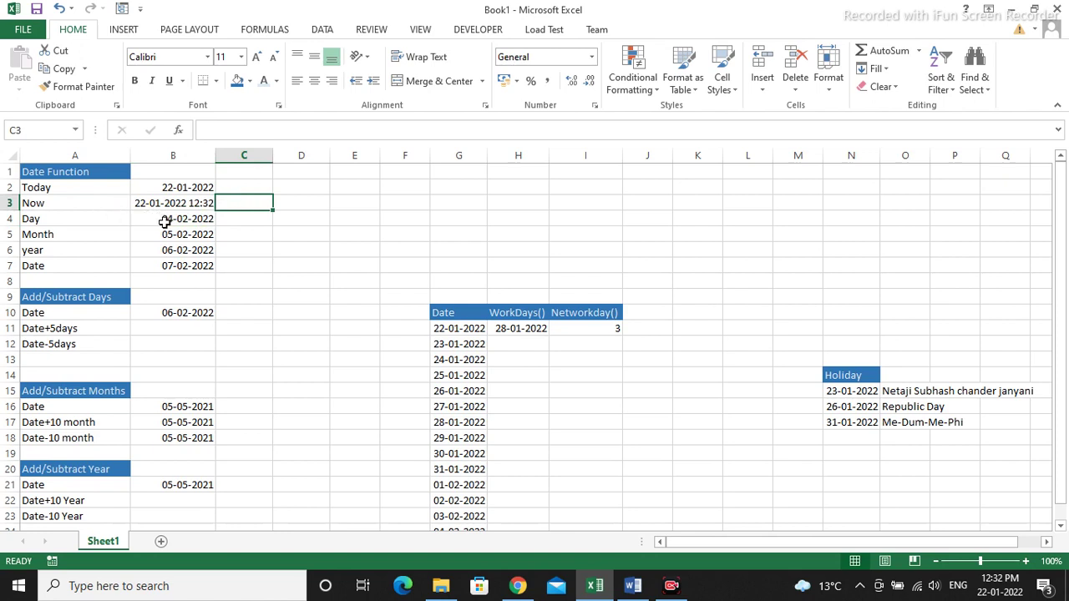
pyautogui.click(245, 185)
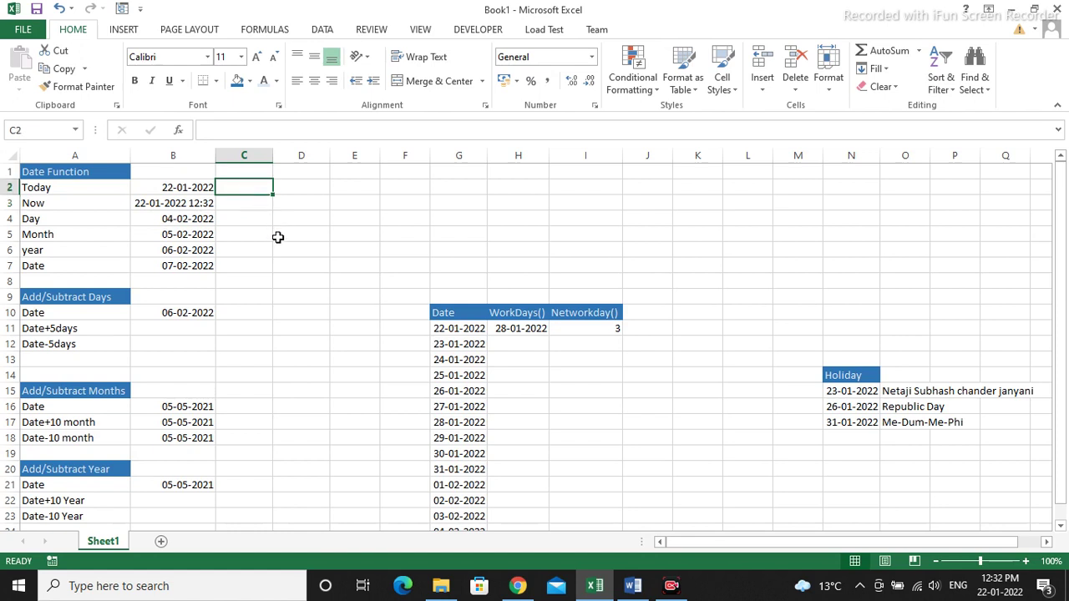
pyautogui.hotkey('ctrl', ';')
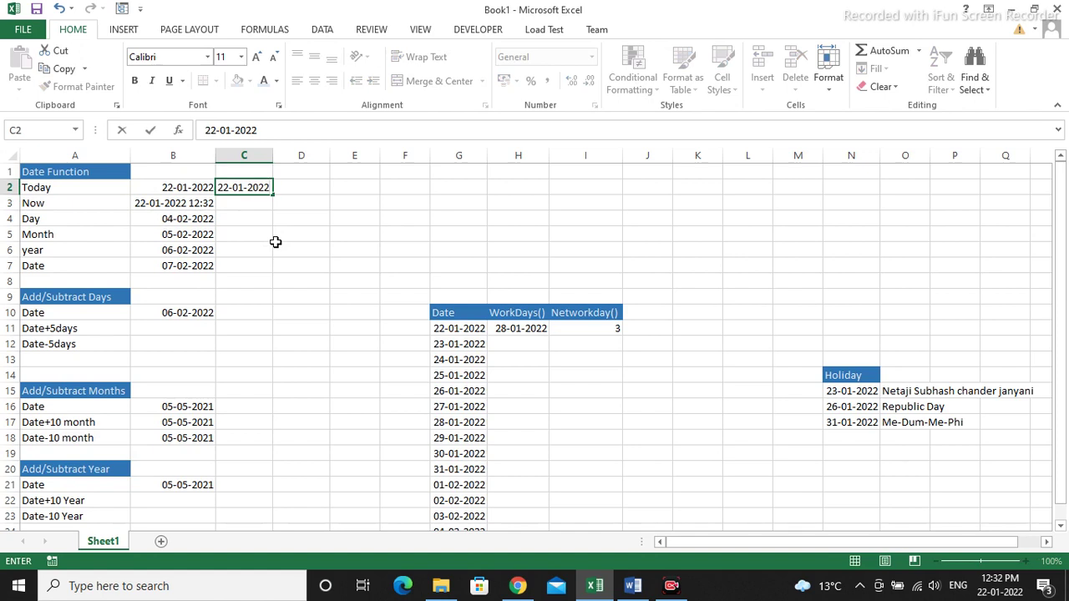
pyautogui.press('Return')
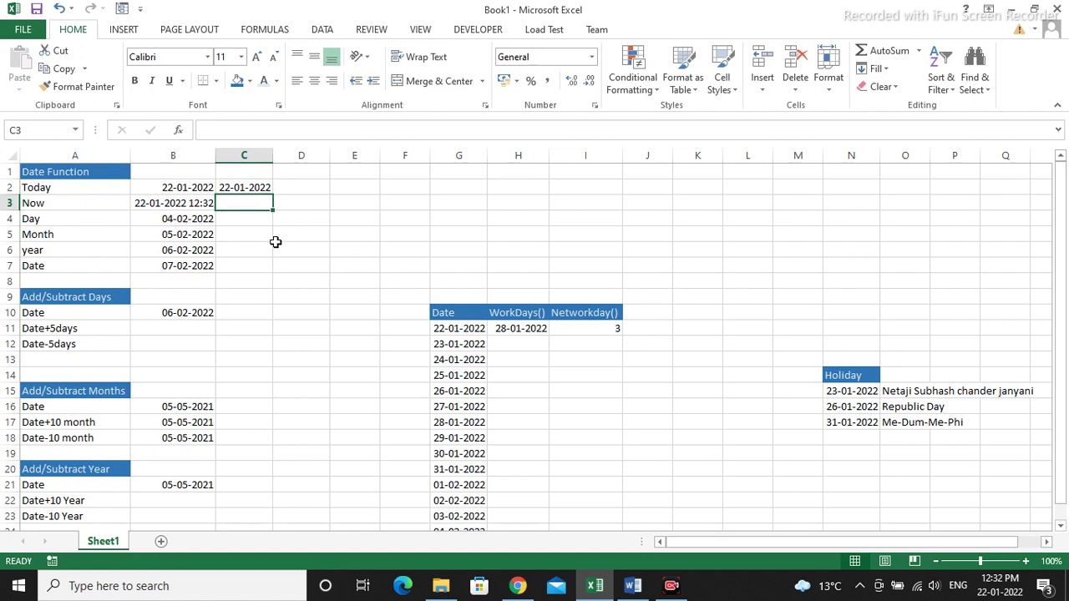
pyautogui.hotkey('ctrl', 'shift', ';')
pyautogui.press('Return')
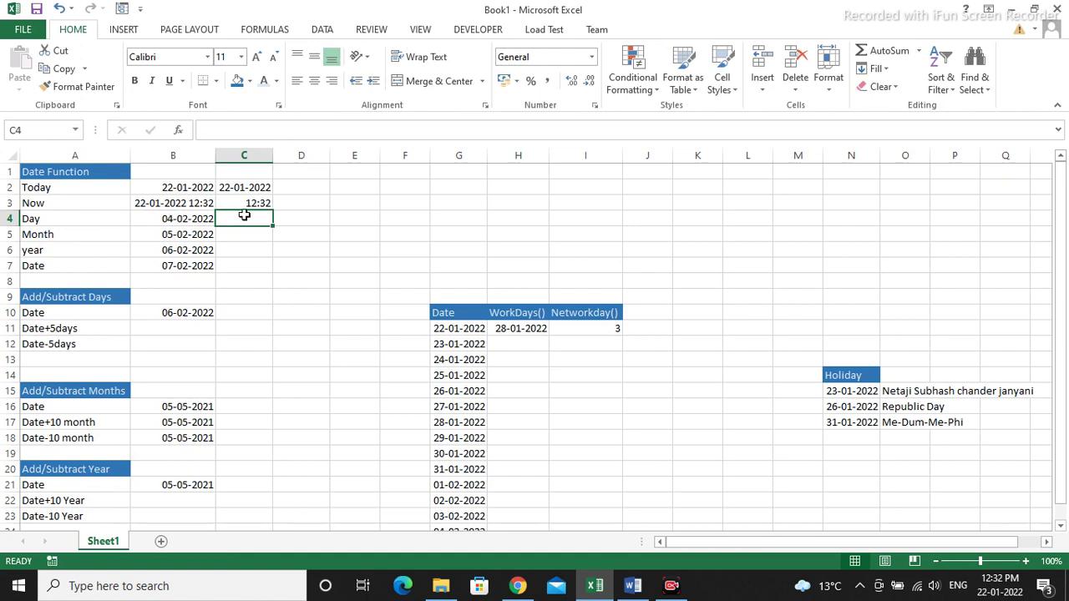
# - Extract the day from the date in B4 with a DAY formula in cell C4
pyautogui.write('=')
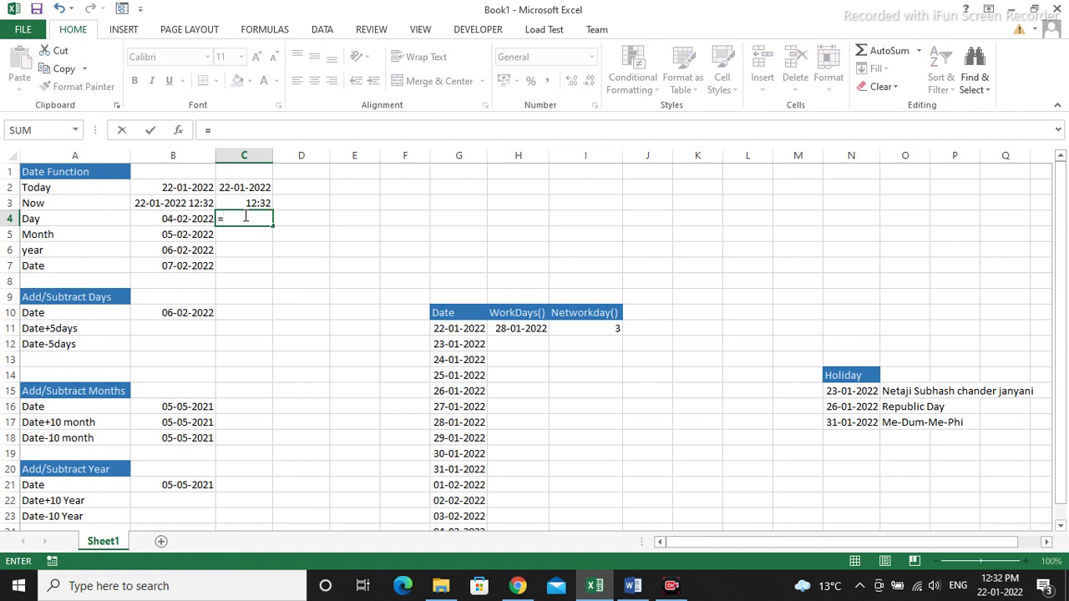
pyautogui.write('day')
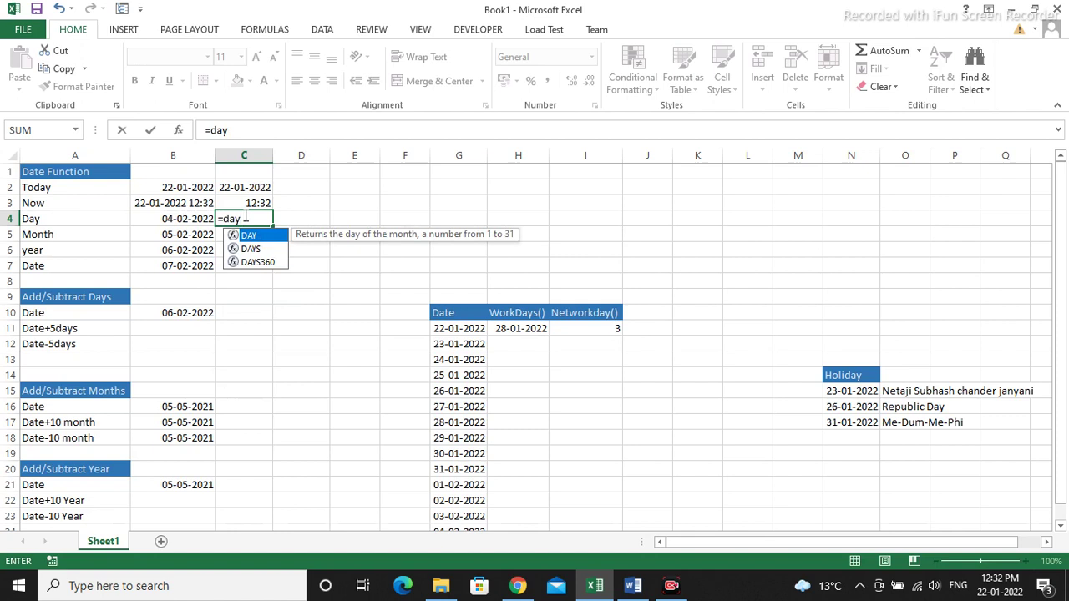
pyautogui.press('Tab')
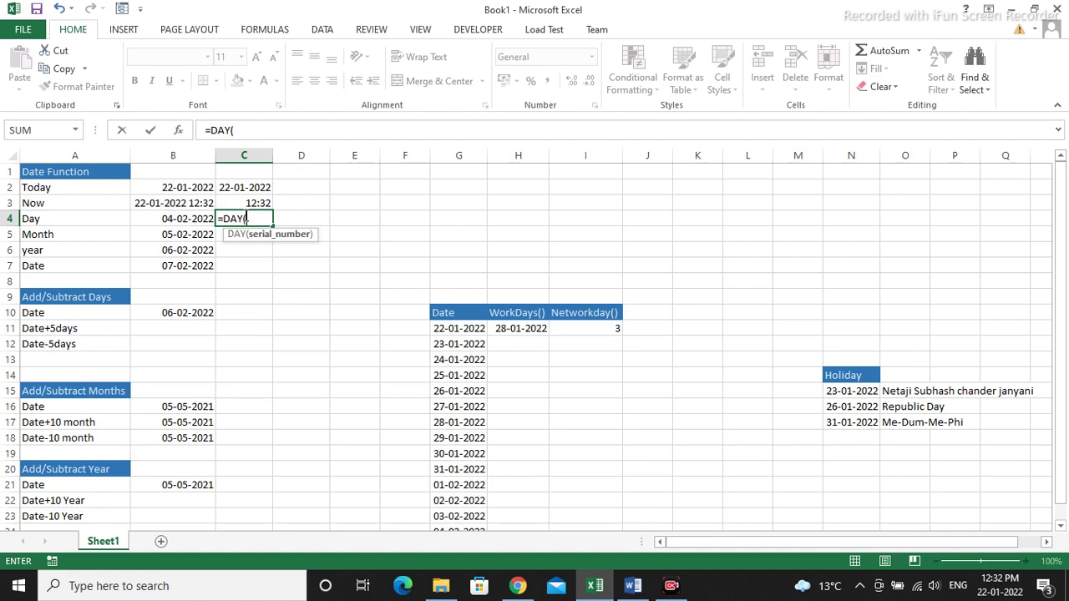
pyautogui.click(169, 222)
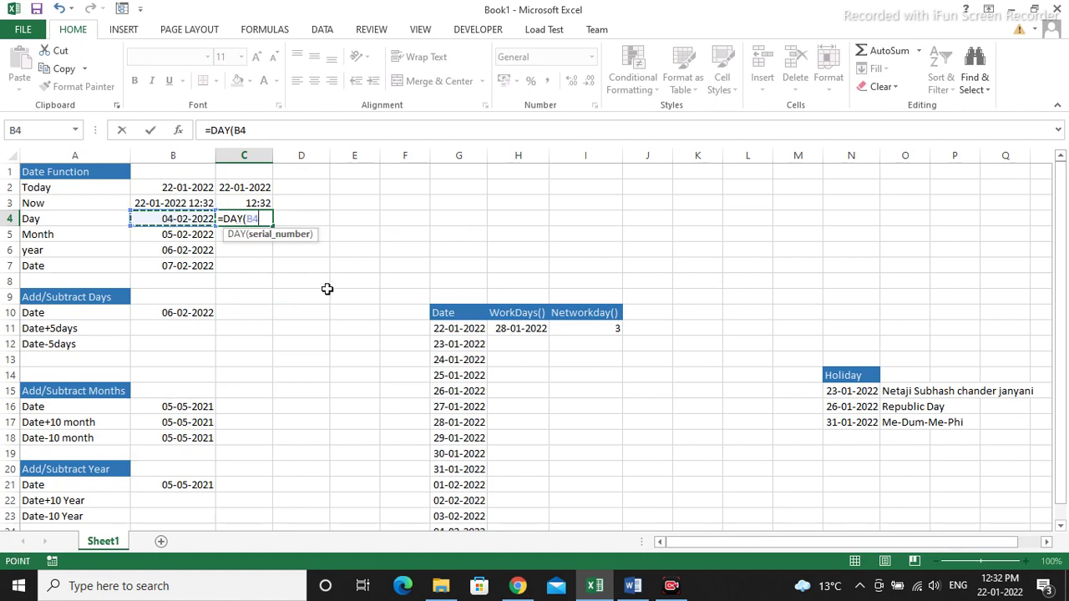
pyautogui.press('Return')
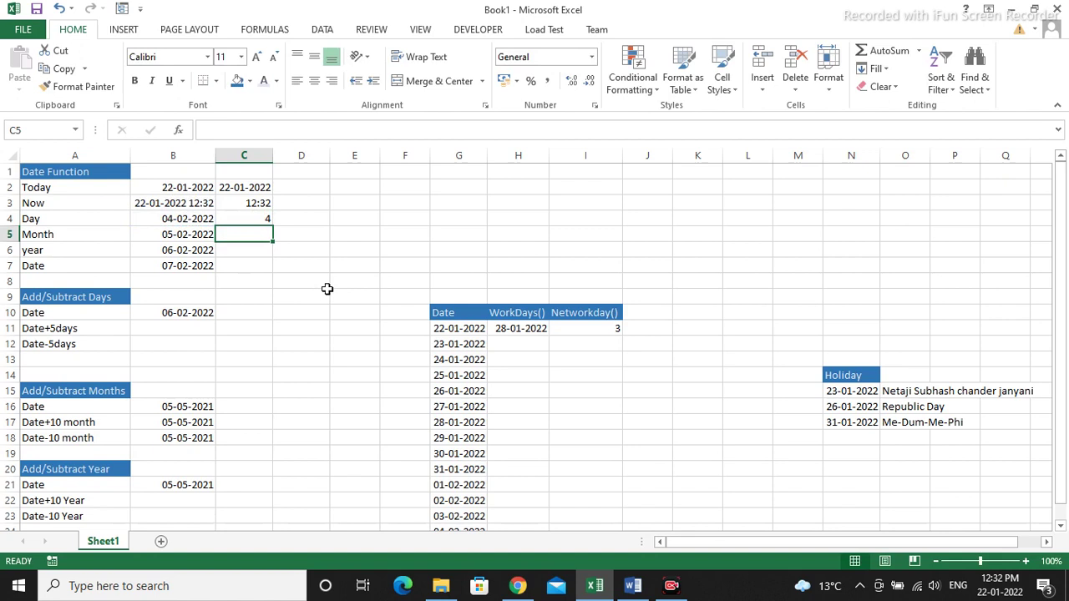
# - Extract the month from the date in B5 with a MONTH formula in cell C5
pyautogui.write('=')
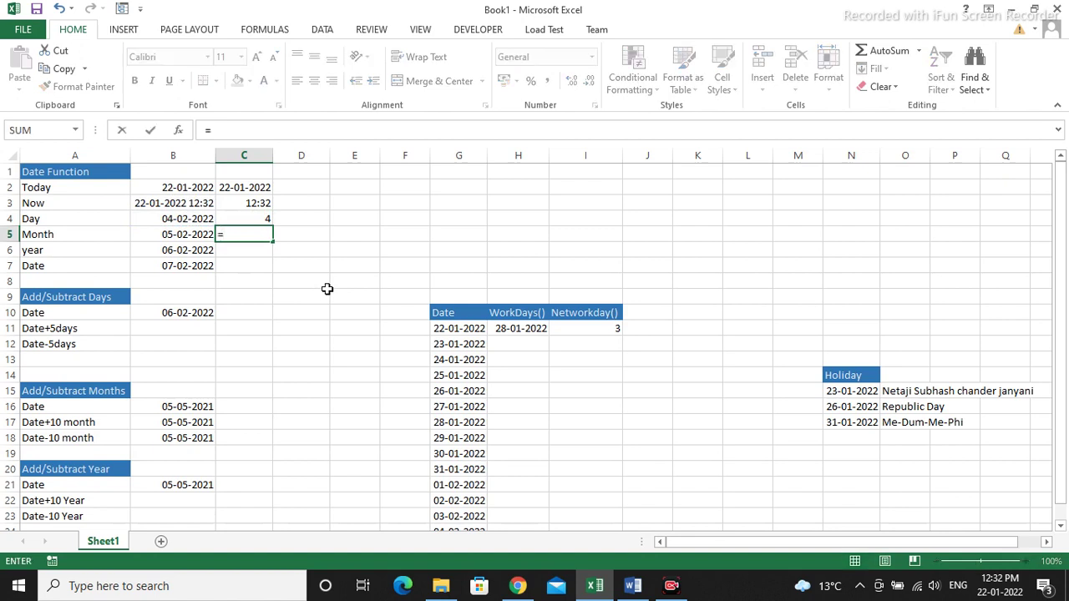
pyautogui.write('month')
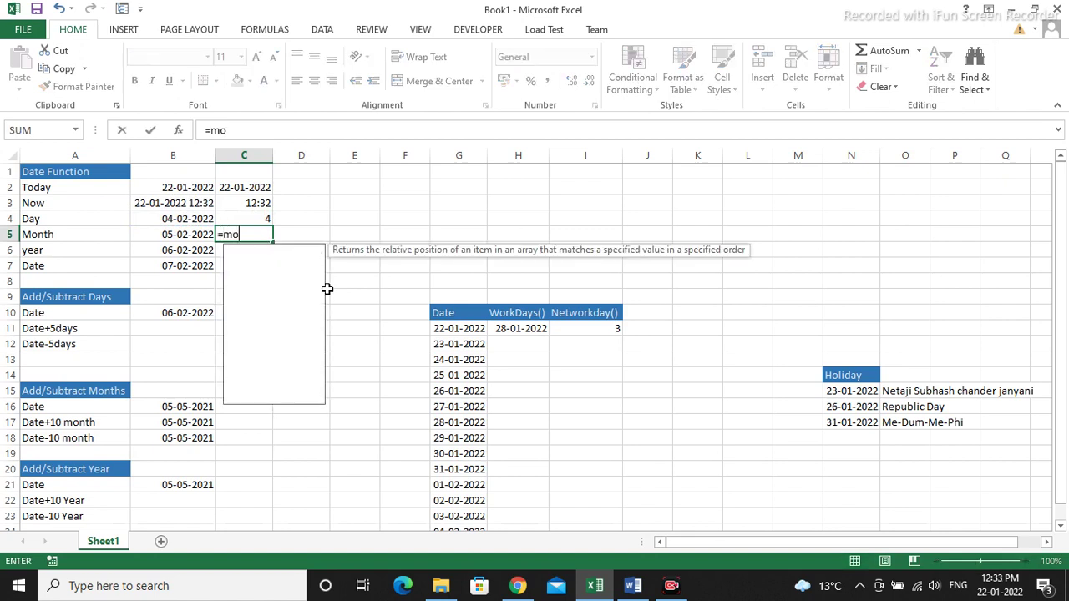
pyautogui.press('Tab')
pyautogui.press('Left')
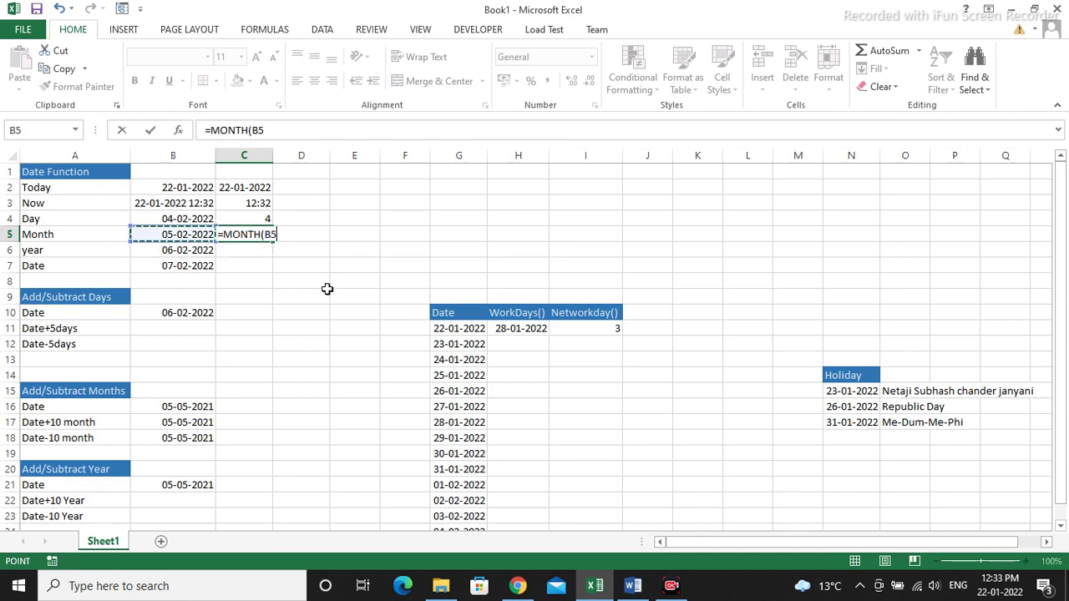
pyautogui.press('Return')
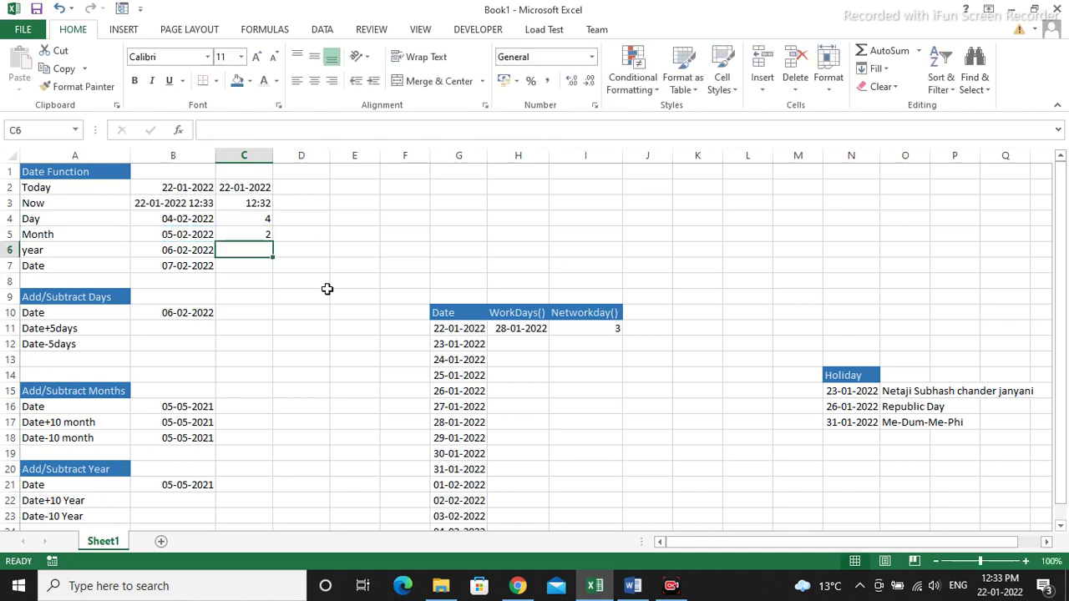
# - Extract the year from the date in B6 with a YEAR formula in cell C6
pyautogui.write('=')
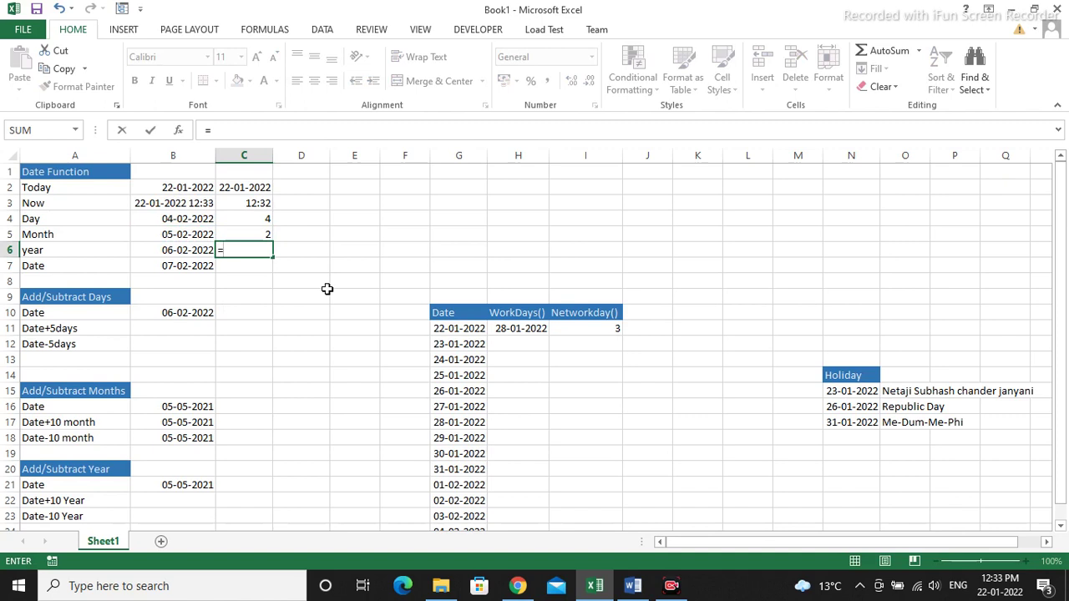
pyautogui.write('year(')
pyautogui.press('Left')
pyautogui.press('Return')
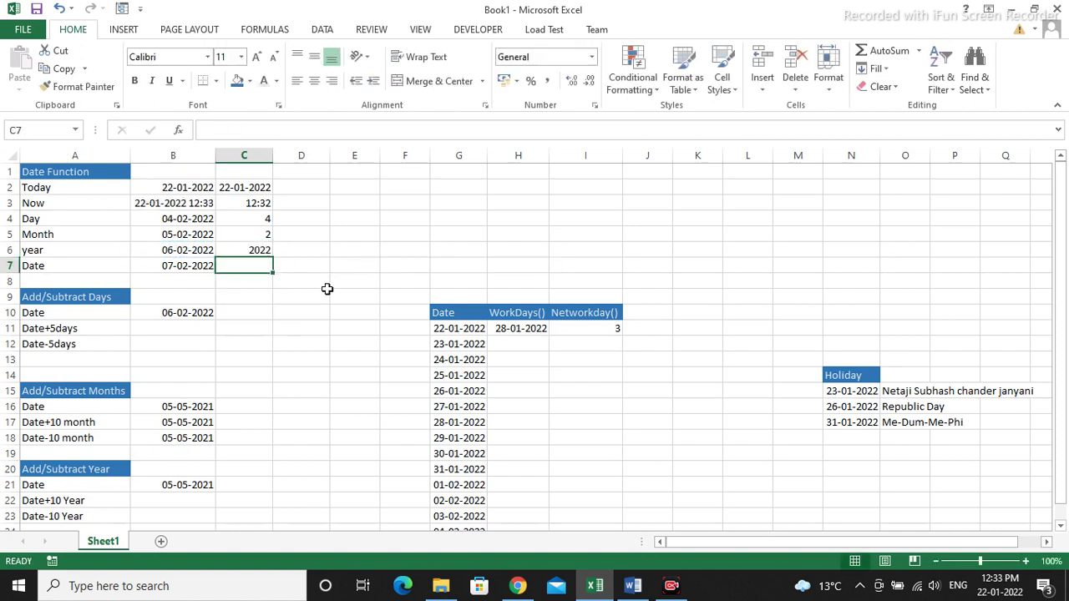
# - Build a date in cell C7 with a DATE formula using C6 as year, C5 as month and C4 as day
pyautogui.write('=date')
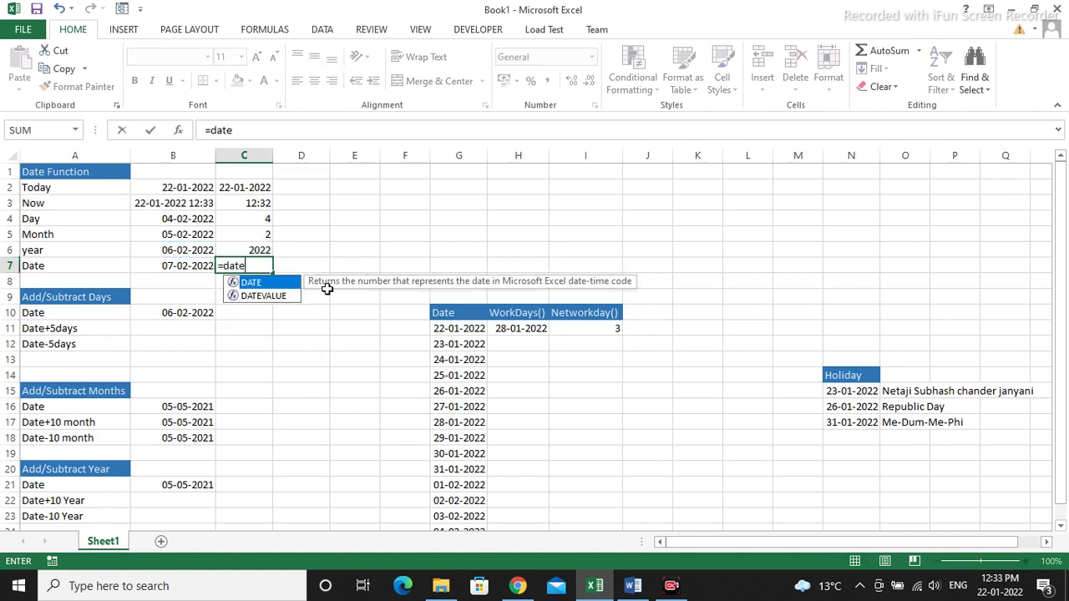
pyautogui.press('Tab')
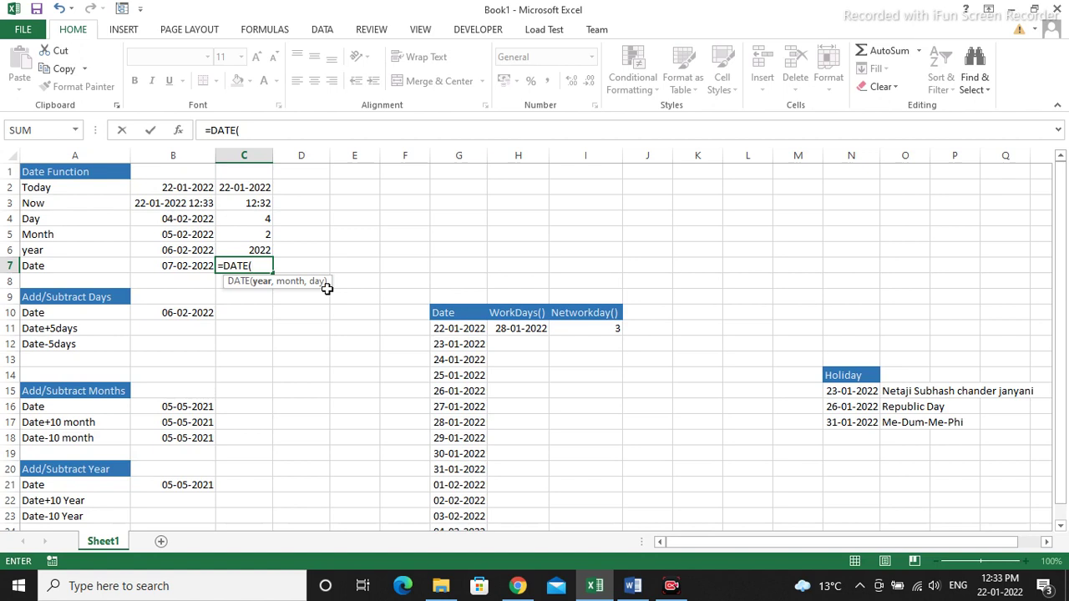
pyautogui.click(246, 251)
pyautogui.write(',')
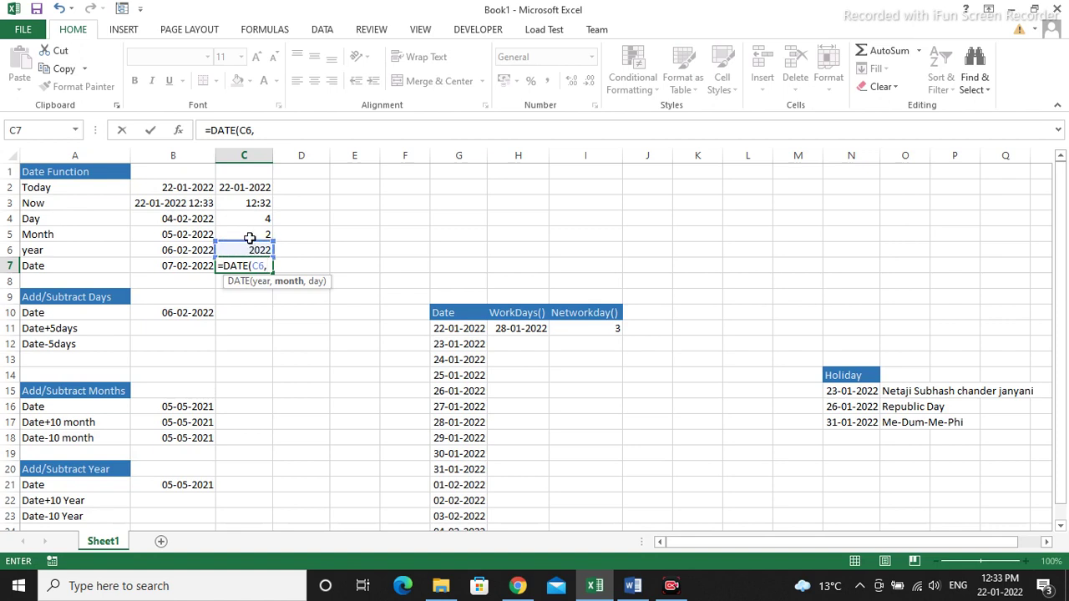
pyautogui.click(249, 234)
pyautogui.write(',')
pyautogui.click(257, 215)
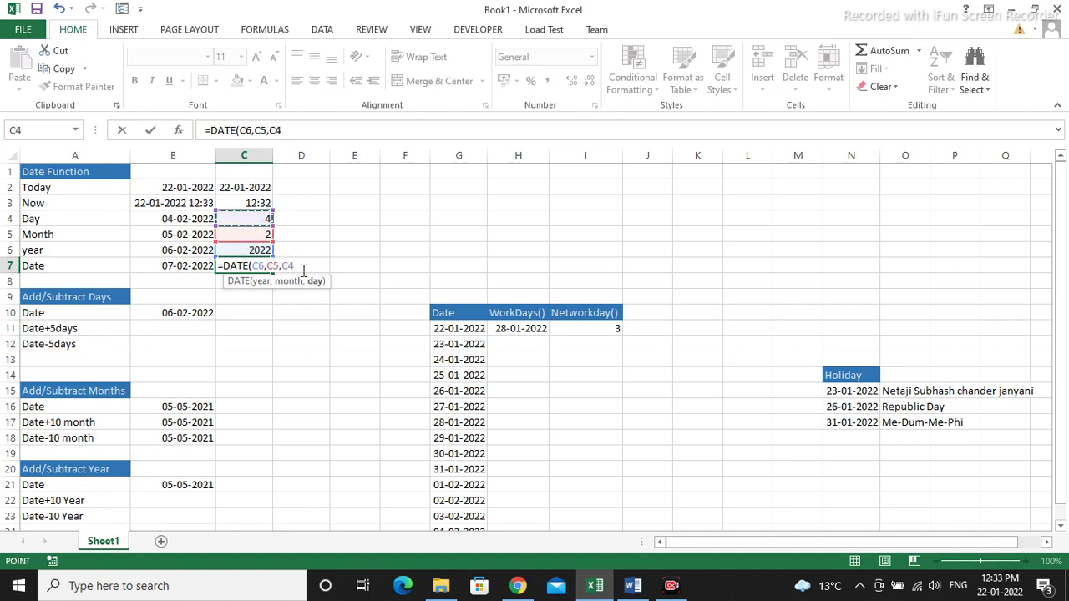
pyautogui.press('Return')
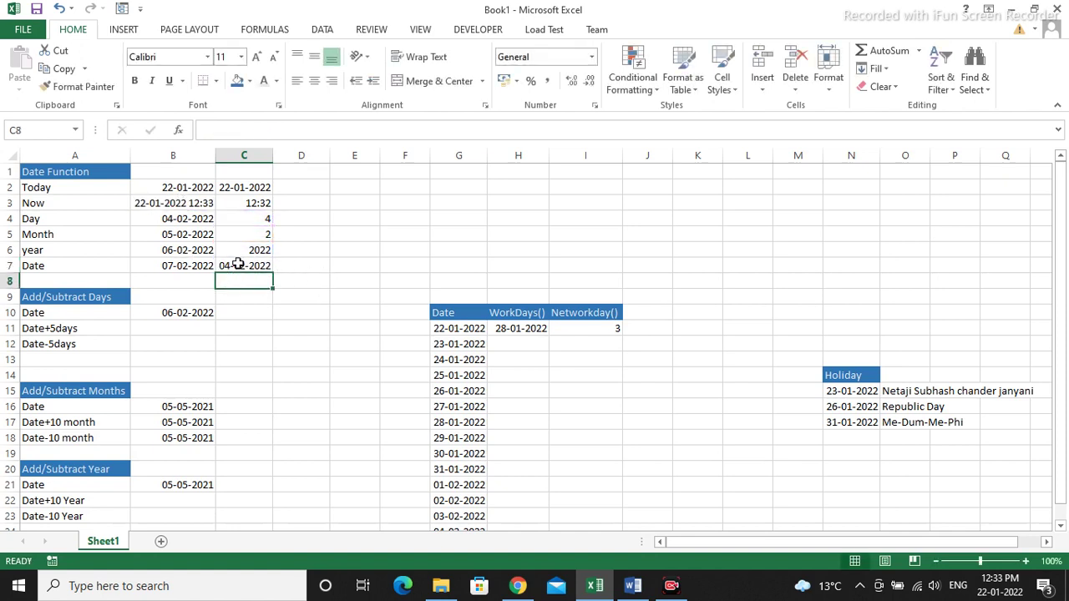
# - Add 5 days to the date in B10 with the formula =B10+5 in cell B11
pyautogui.click(52, 313)
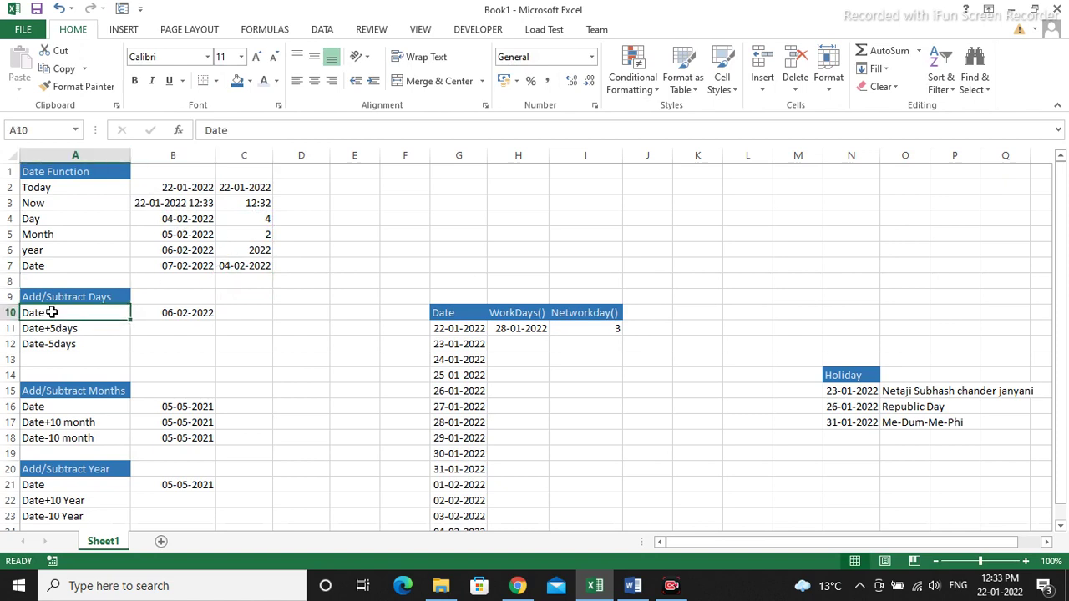
pyautogui.click(171, 312)
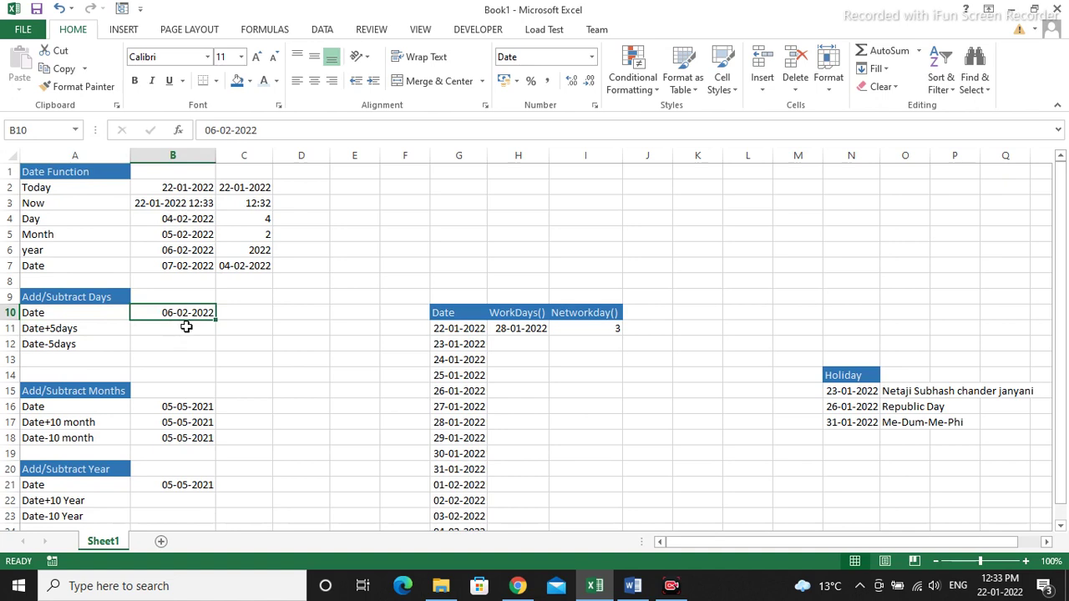
pyautogui.click(187, 333)
pyautogui.write('=')
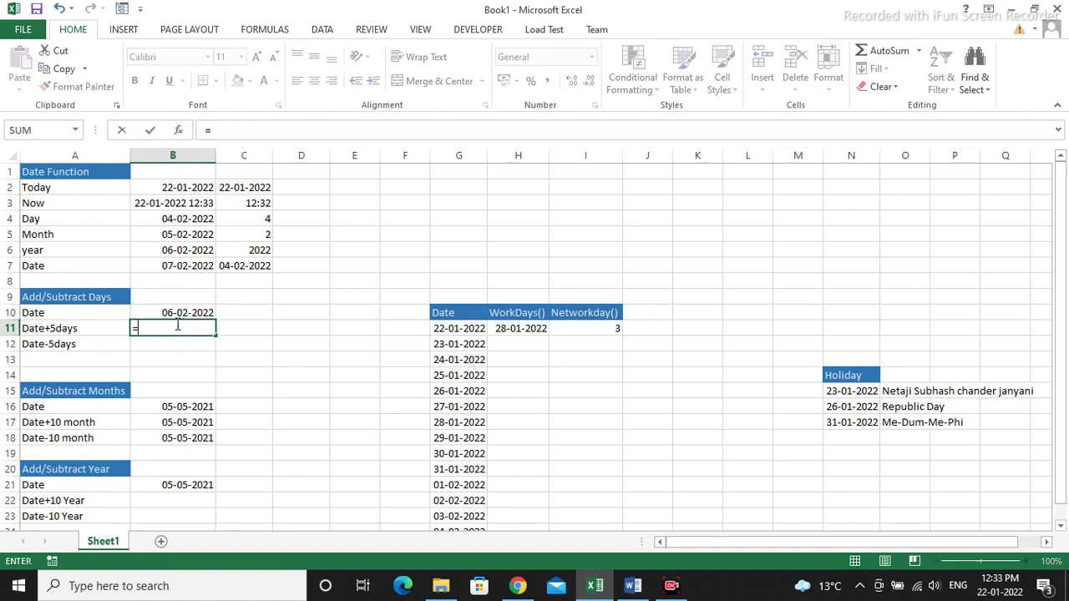
pyautogui.click(176, 313)
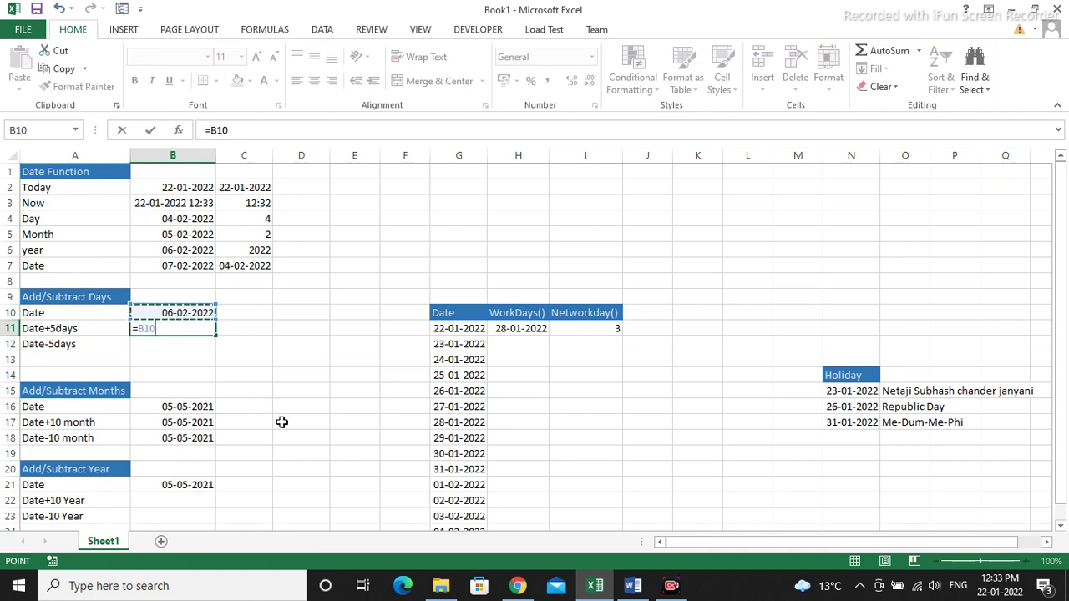
pyautogui.press('BackSpace')
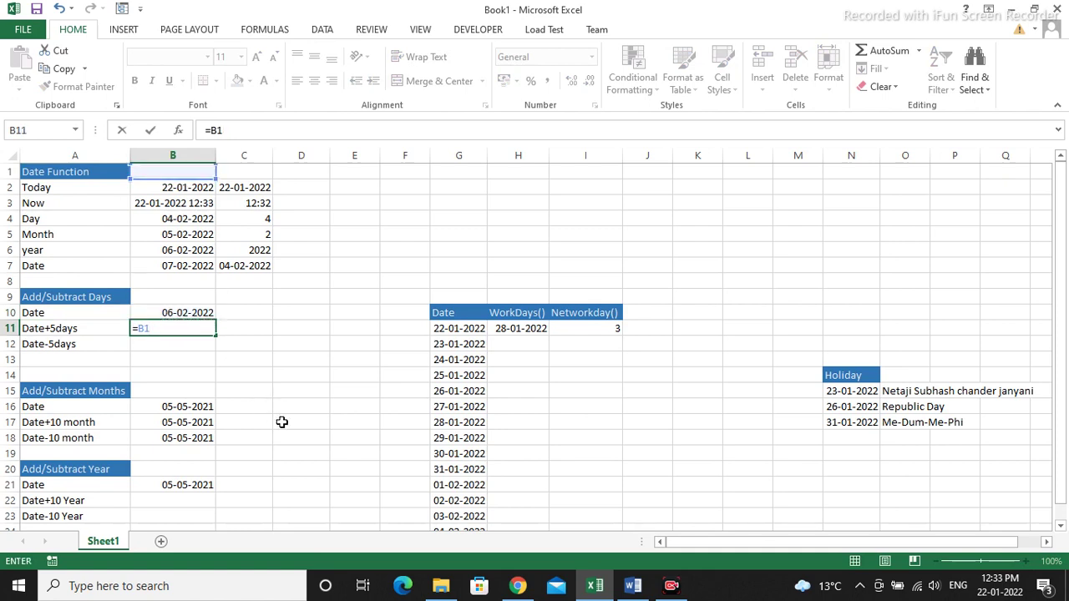
pyautogui.press('BackSpace')
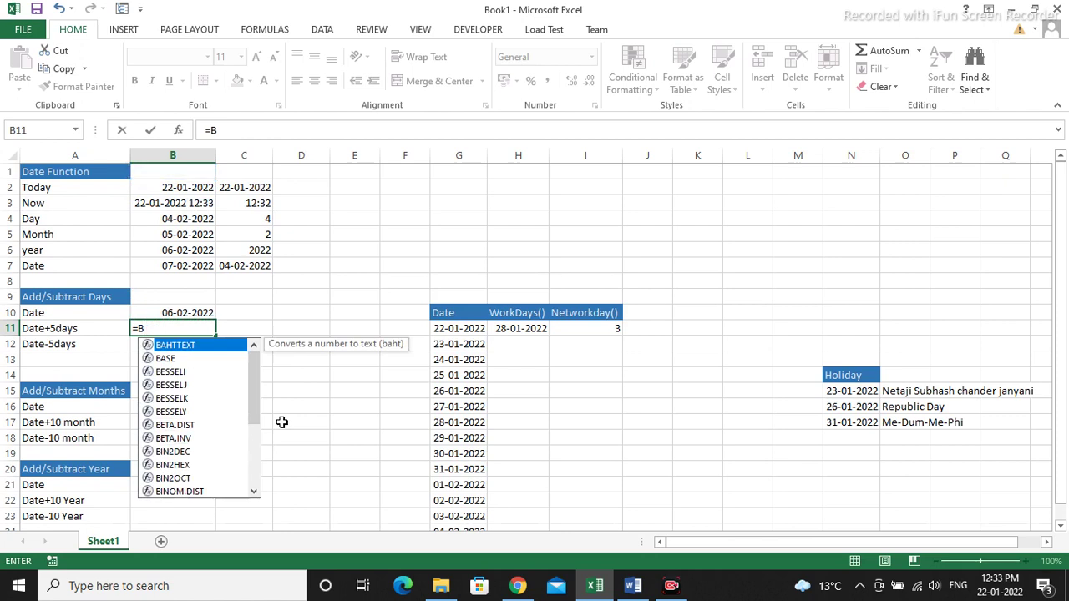
pyautogui.press('BackSpace')
pyautogui.click(199, 312)
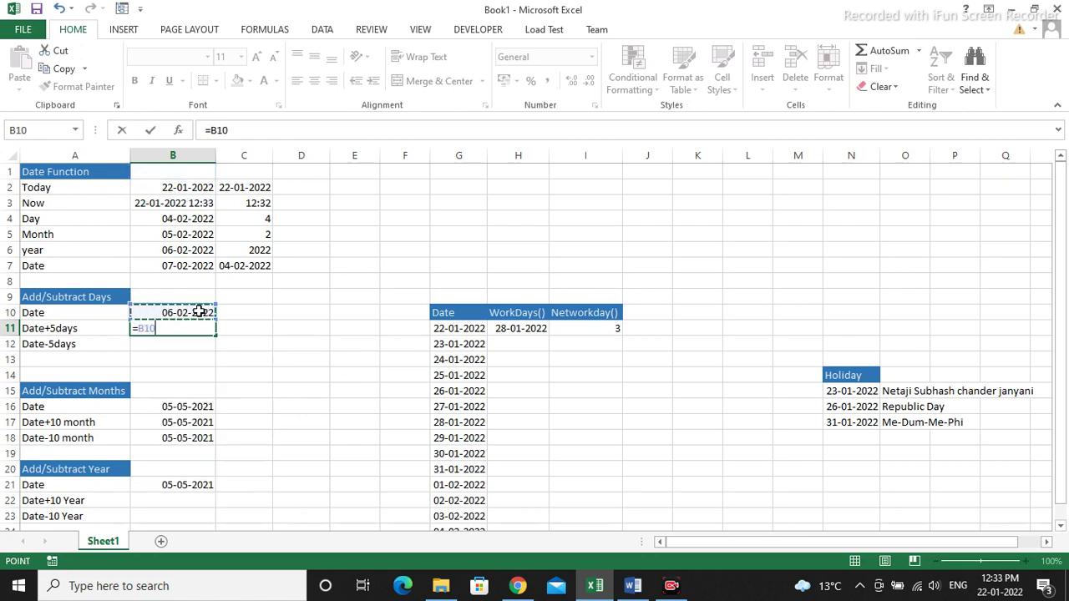
pyautogui.write('+5')
pyautogui.press('Return')
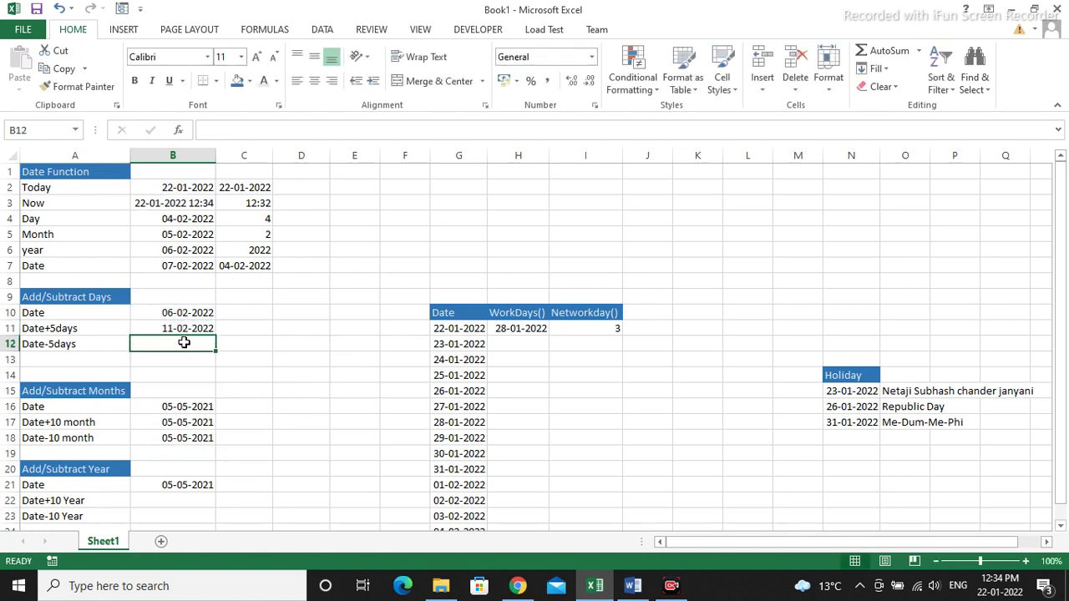
# - Subtract 5 days from the date in B10 with the formula =B10-5 in cell B12
pyautogui.write('=')
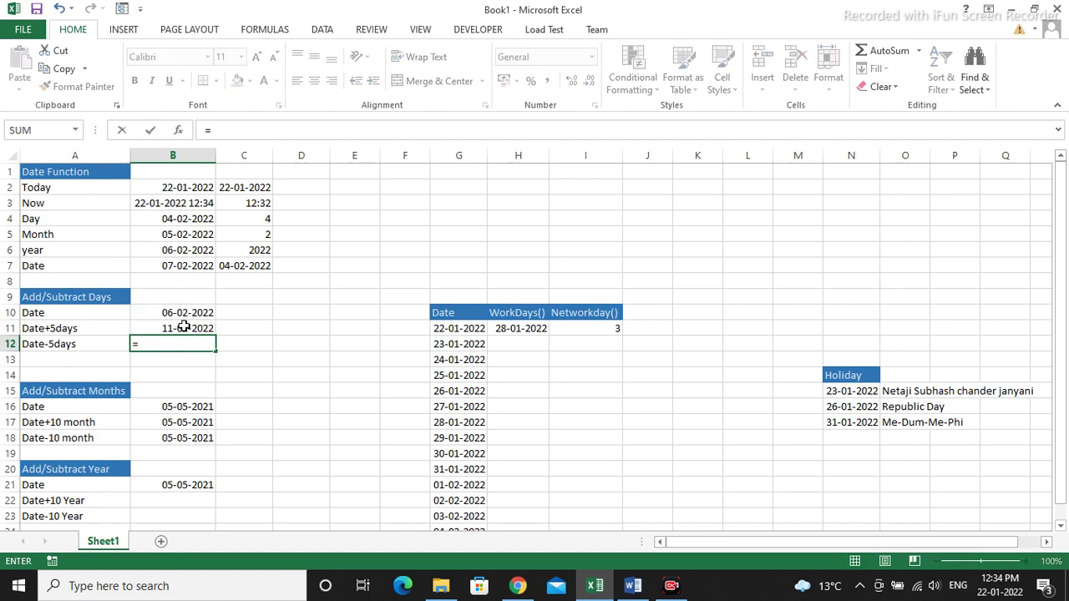
pyautogui.click(180, 315)
pyautogui.write('-5')
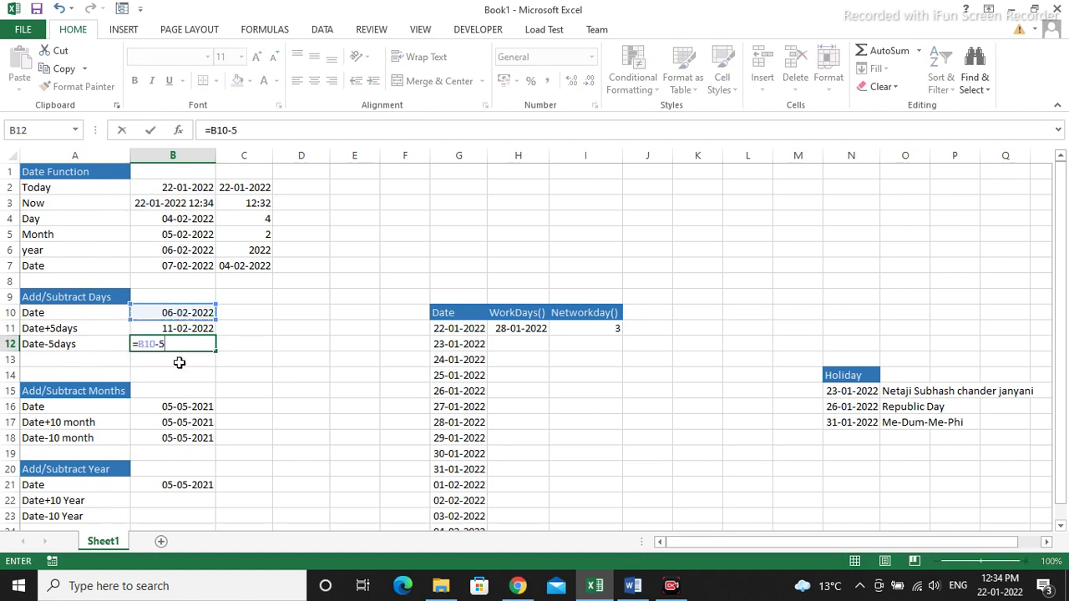
pyautogui.press('Return')
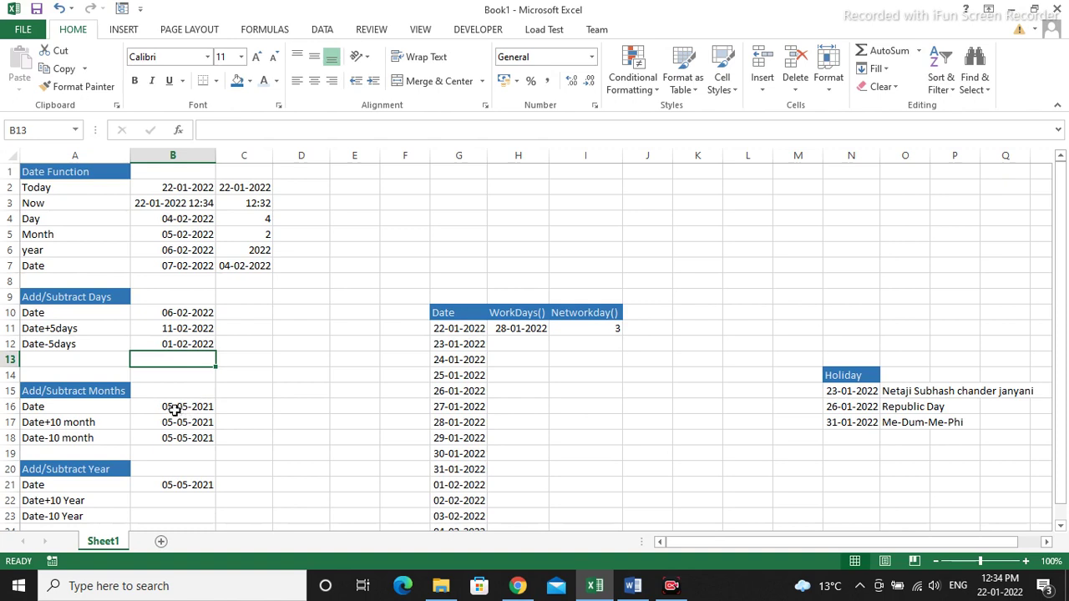
pyautogui.click(224, 410)
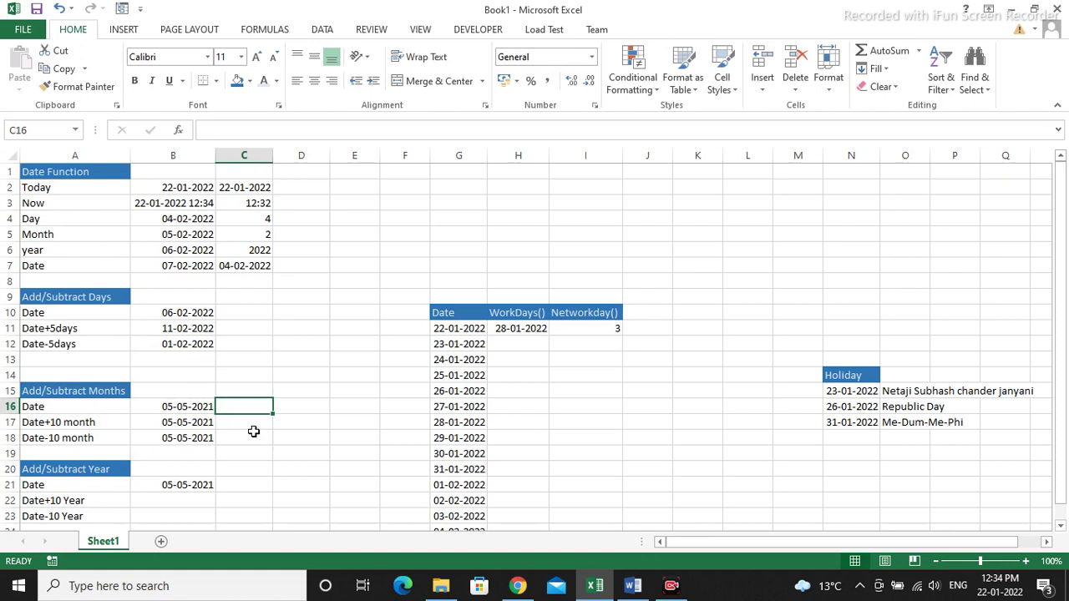
pyautogui.write('=')
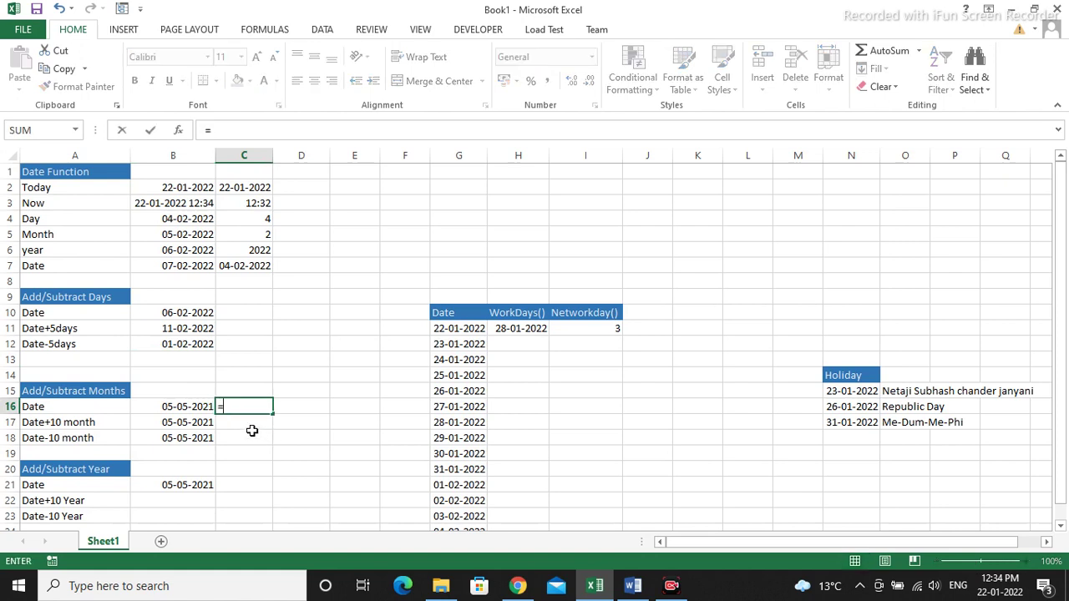
pyautogui.press('BackSpace')
# - Add 10 months to the date in B16 with the formula =EDATE(B16,10) in cell C17
pyautogui.press('Down')
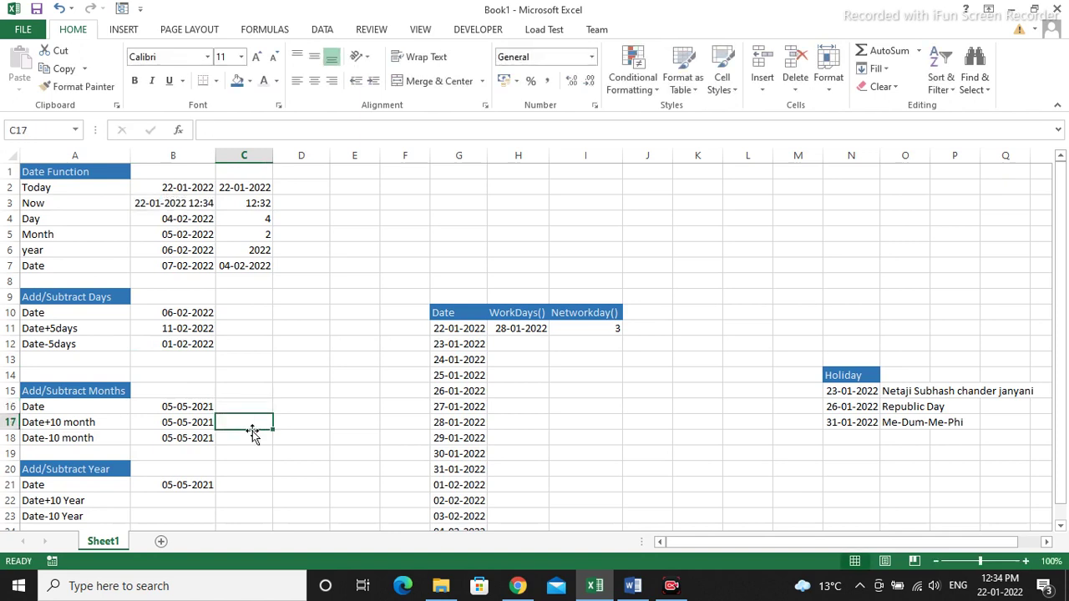
pyautogui.write('=eda')
pyautogui.press('Tab')
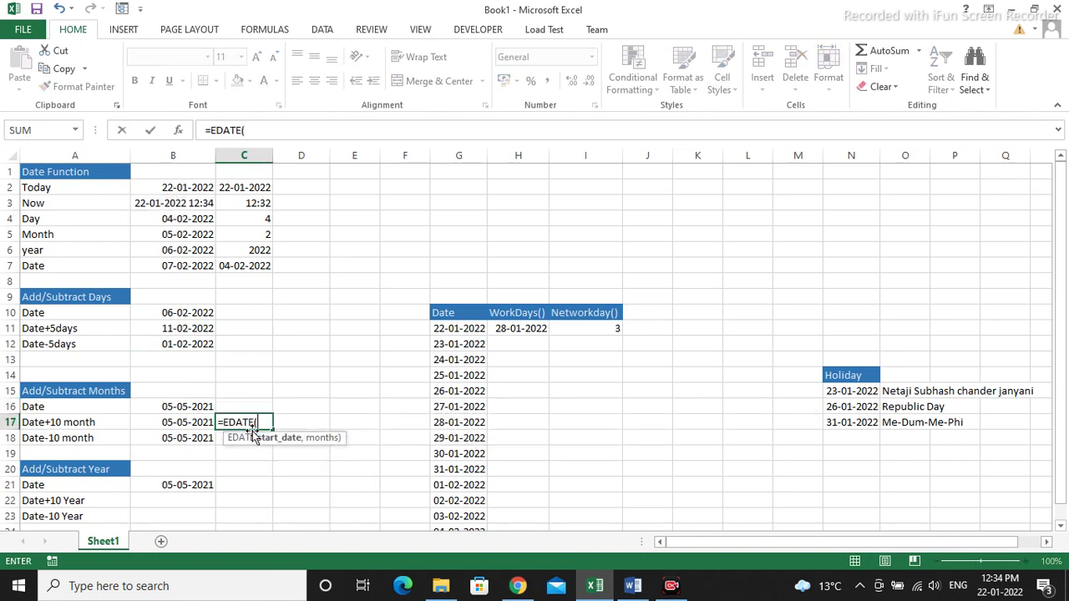
pyautogui.click(172, 409)
pyautogui.write(',')
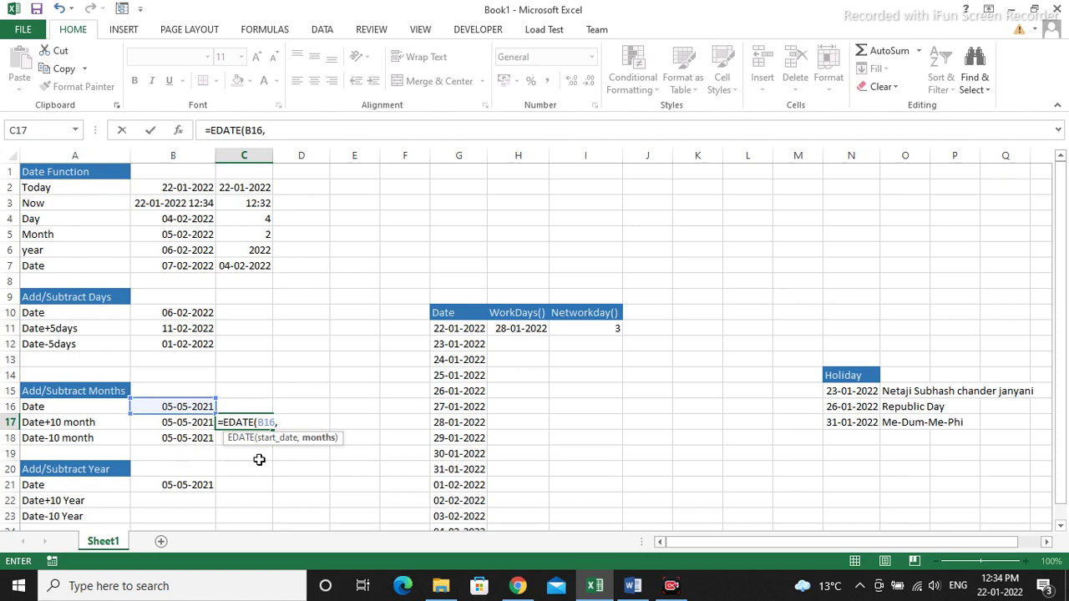
pyautogui.write('10)')
pyautogui.press('Return')
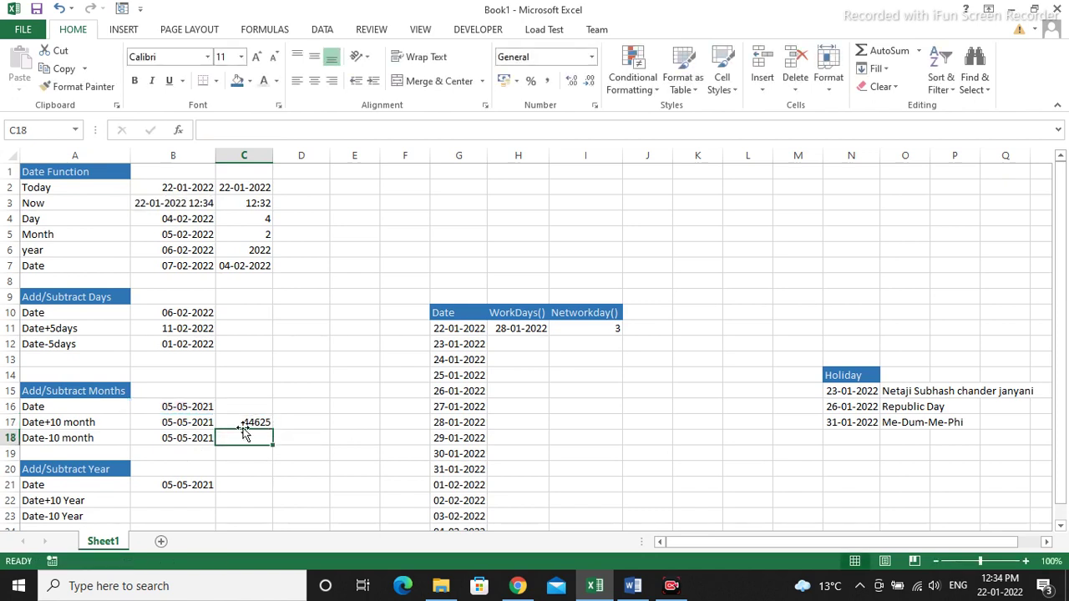
# - Format the EDATE result in cell C17 as Short Date
pyautogui.click(243, 422)
pyautogui.click(591, 57)
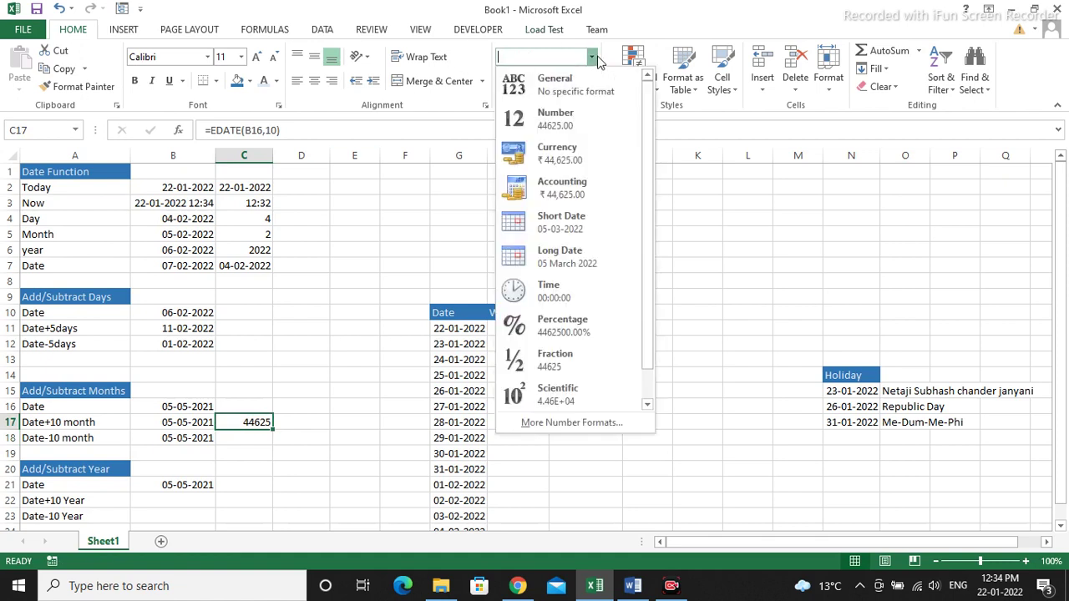
pyautogui.click(562, 224)
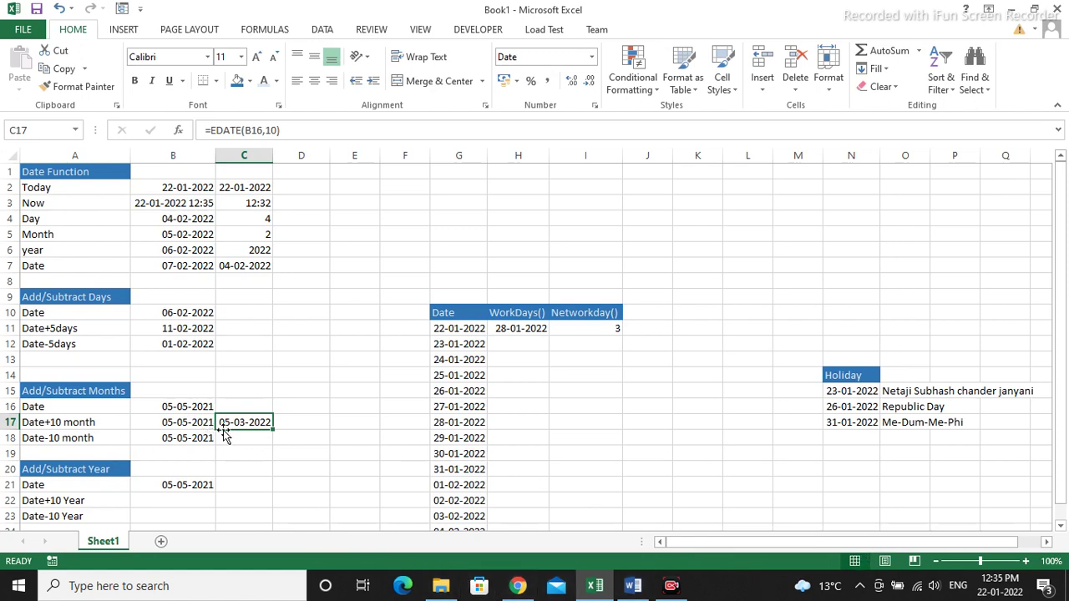
# - Subtract 10 months from the date in B16 with an EDATE formula using -10 months in cell C18
pyautogui.click(256, 438)
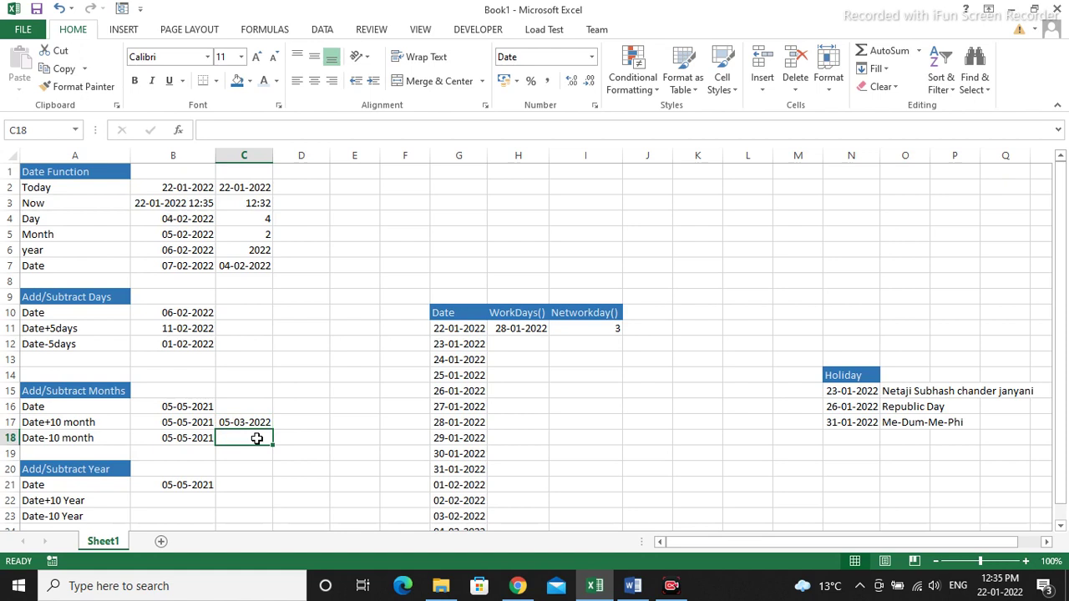
pyautogui.write('=')
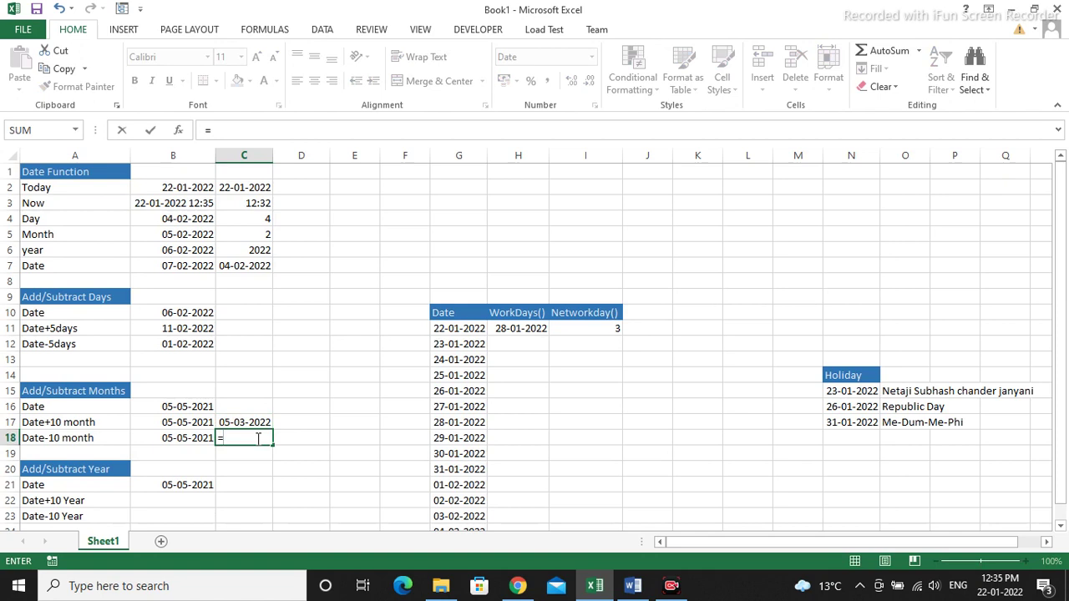
pyautogui.write('edat')
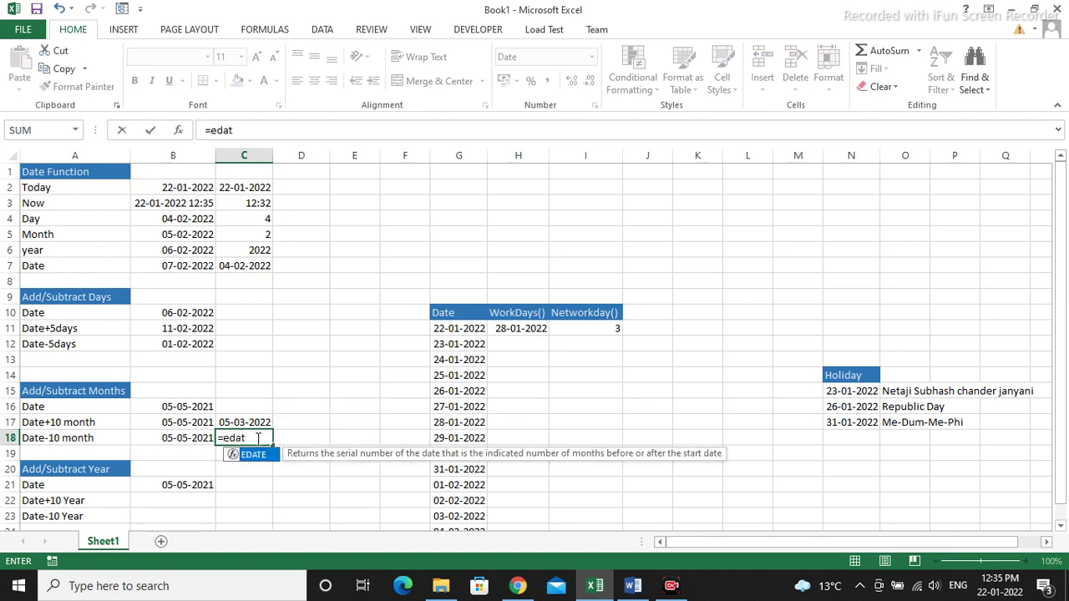
pyautogui.press('Tab')
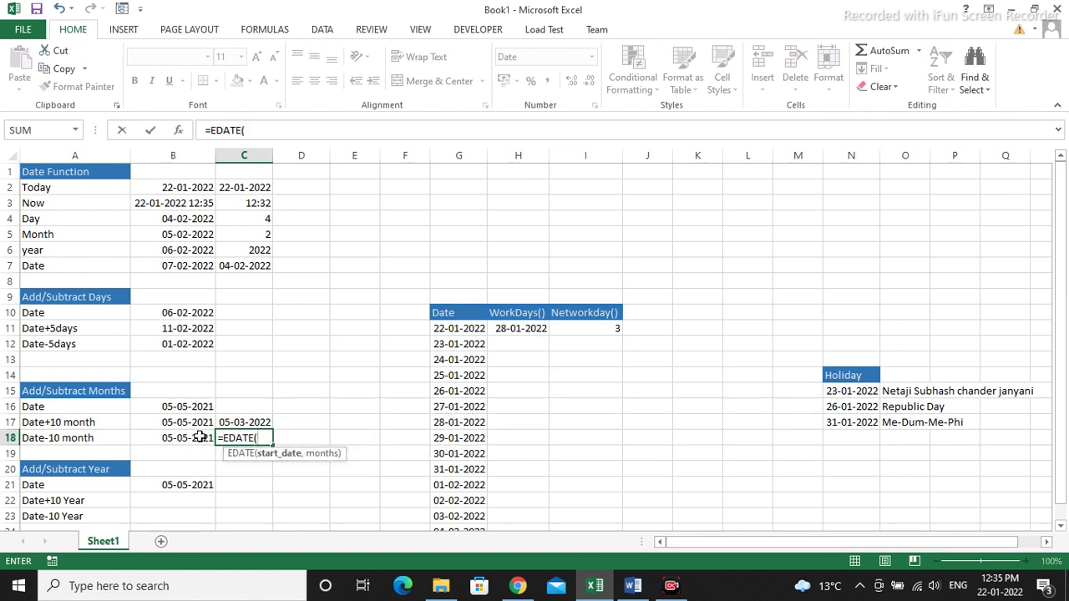
pyautogui.click(172, 407)
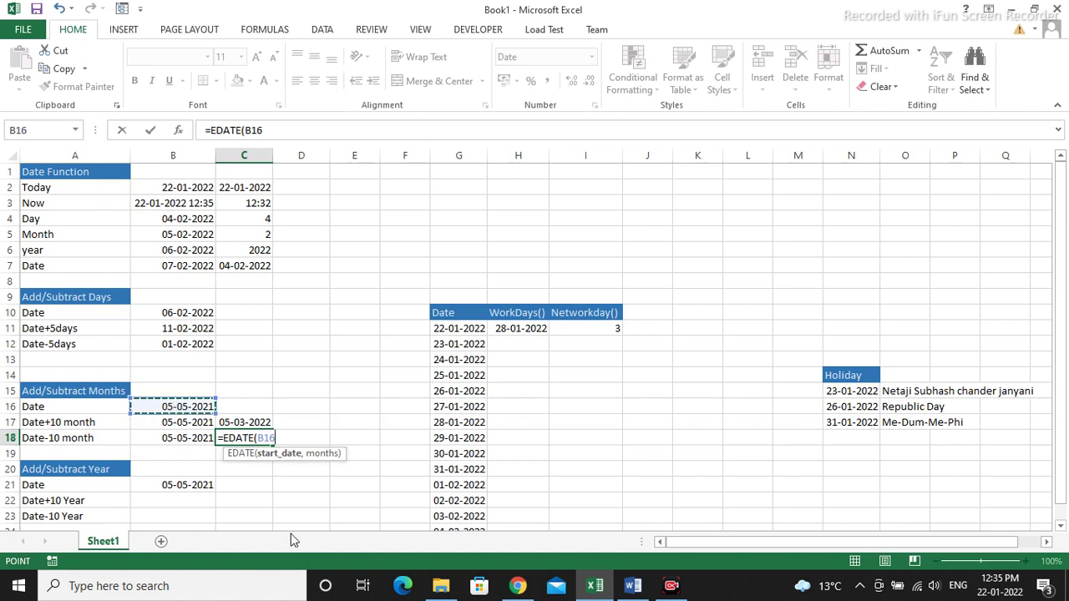
pyautogui.write(',')
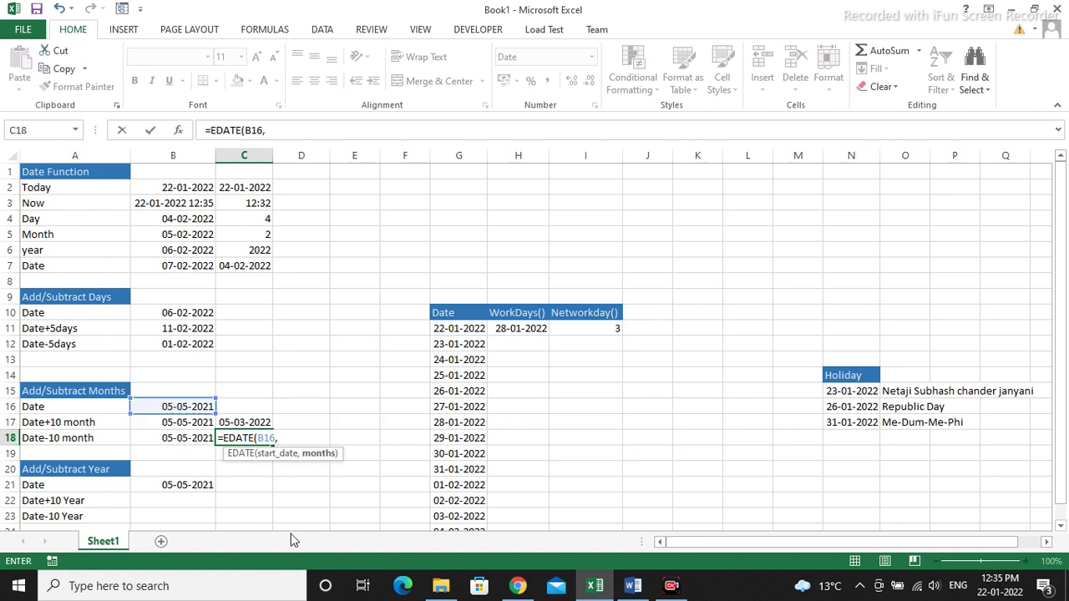
pyautogui.write('-10')
pyautogui.press('Return')
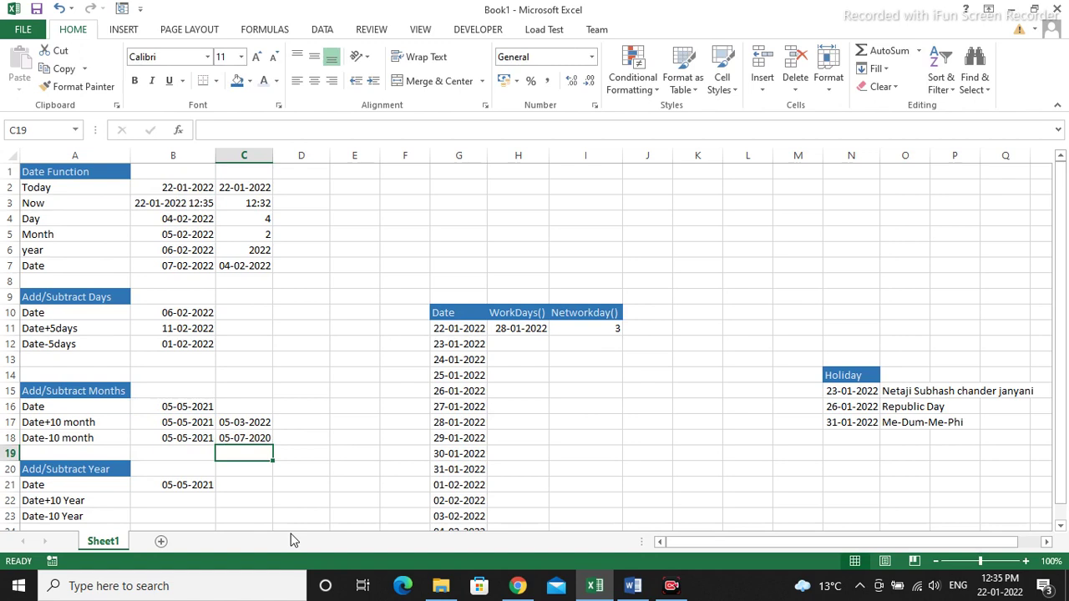
# - Add 10 years to the date in B21 with an EDATE formula using 10*12 months in cell B22
pyautogui.press('Down')
pyautogui.press('Down')
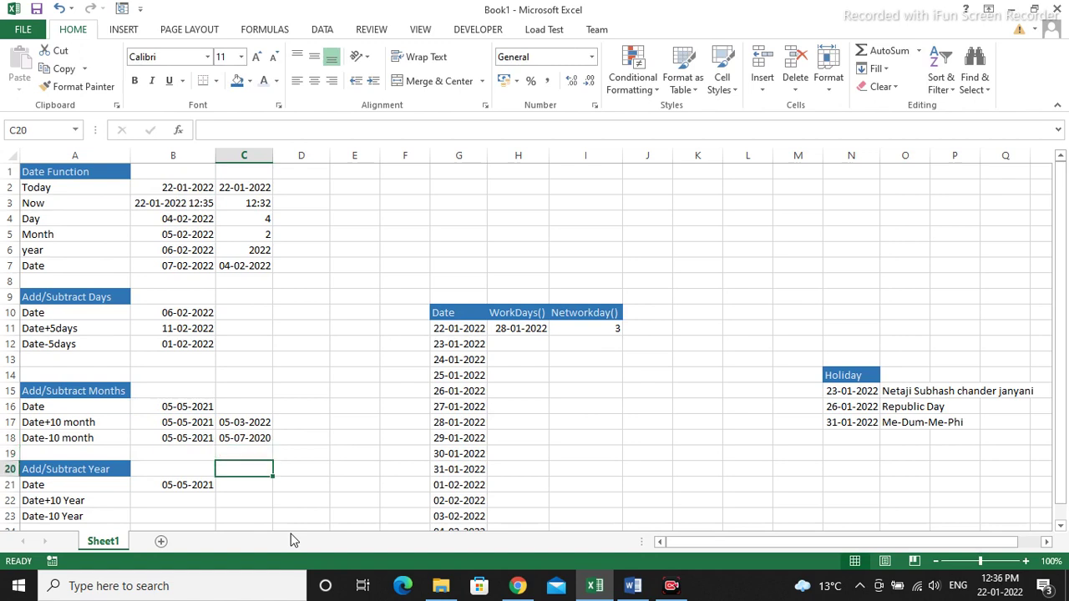
pyautogui.press('Left')
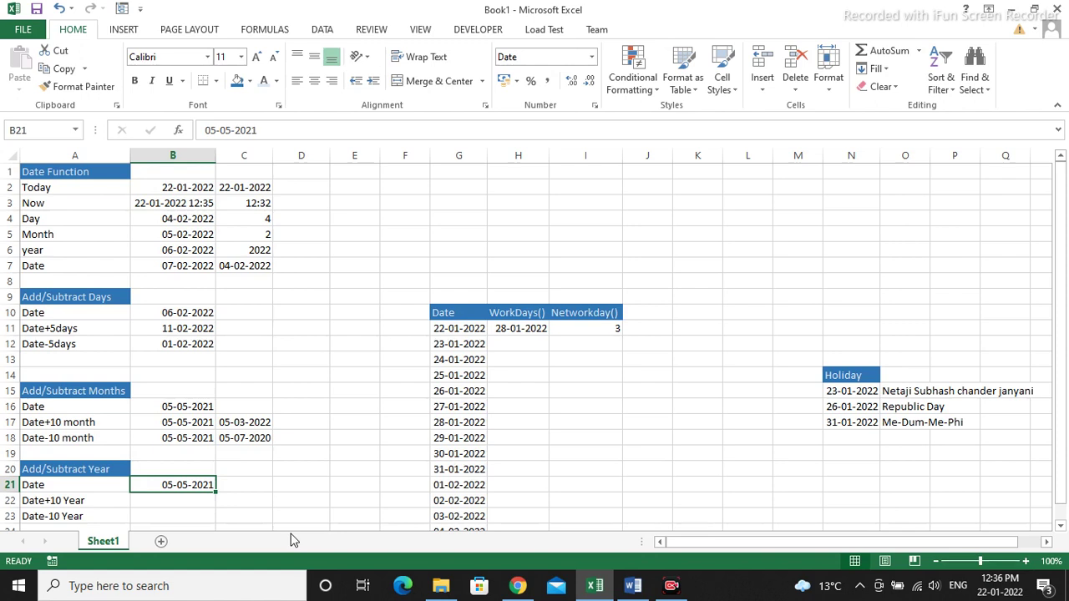
pyautogui.press('Down')
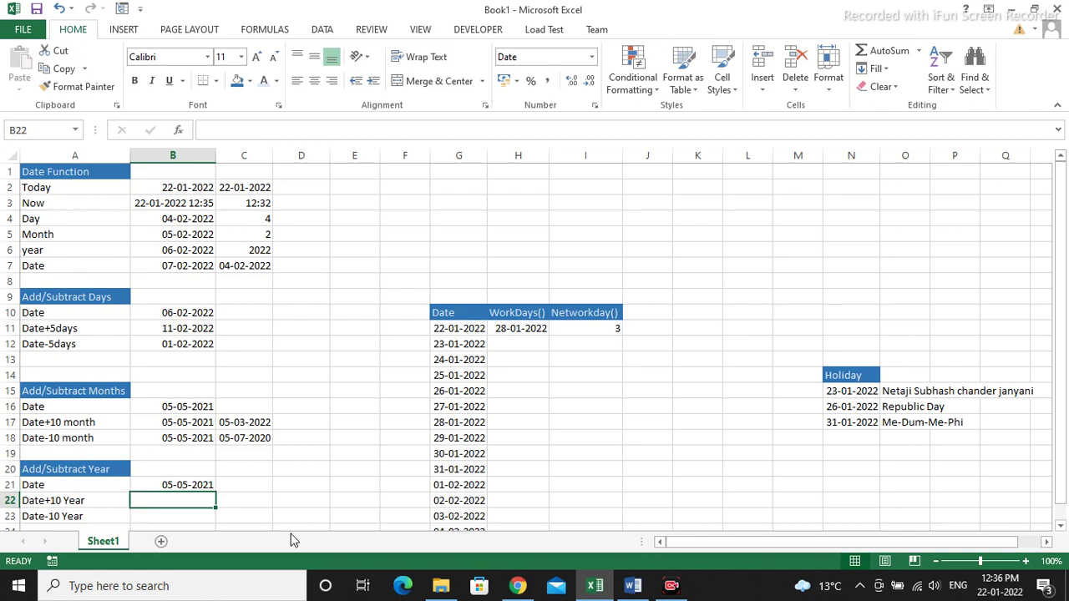
pyautogui.press('Down')
pyautogui.press('Up')
pyautogui.write('=edat')
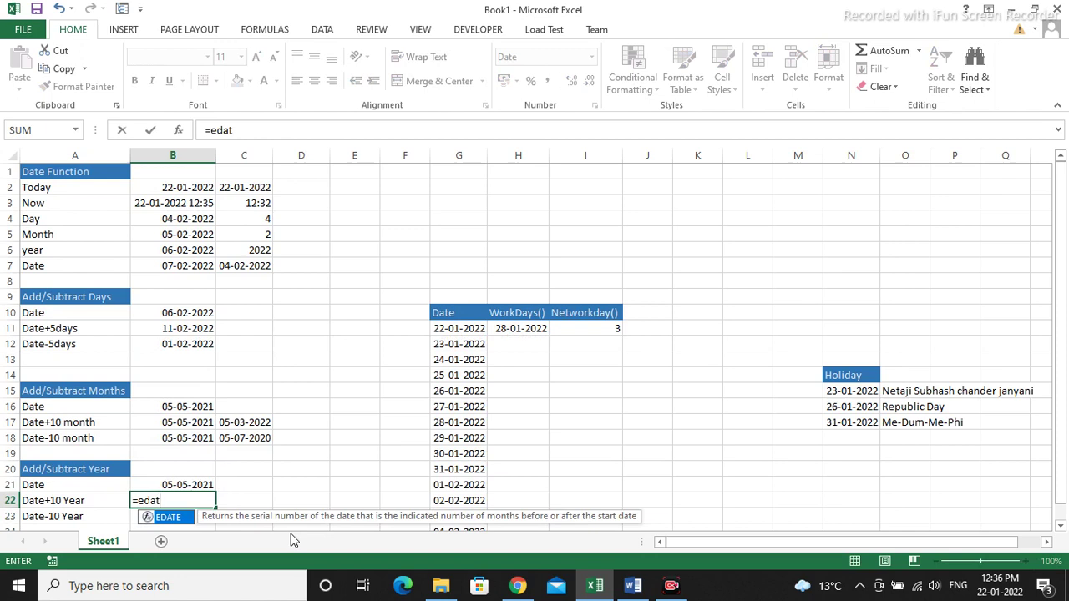
pyautogui.press('Tab')
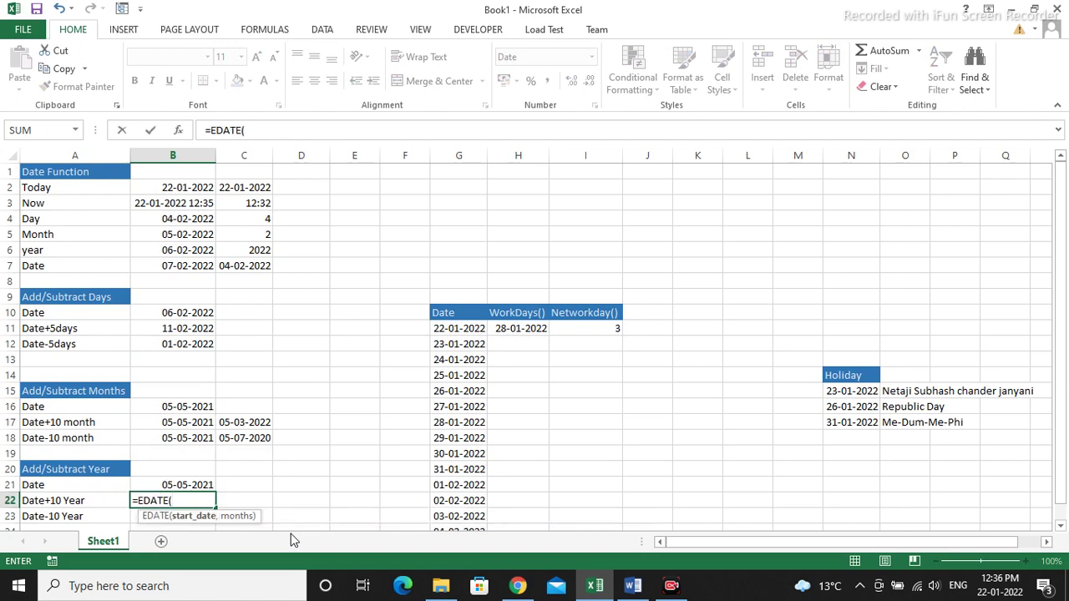
pyautogui.press('Up')
pyautogui.write(',')
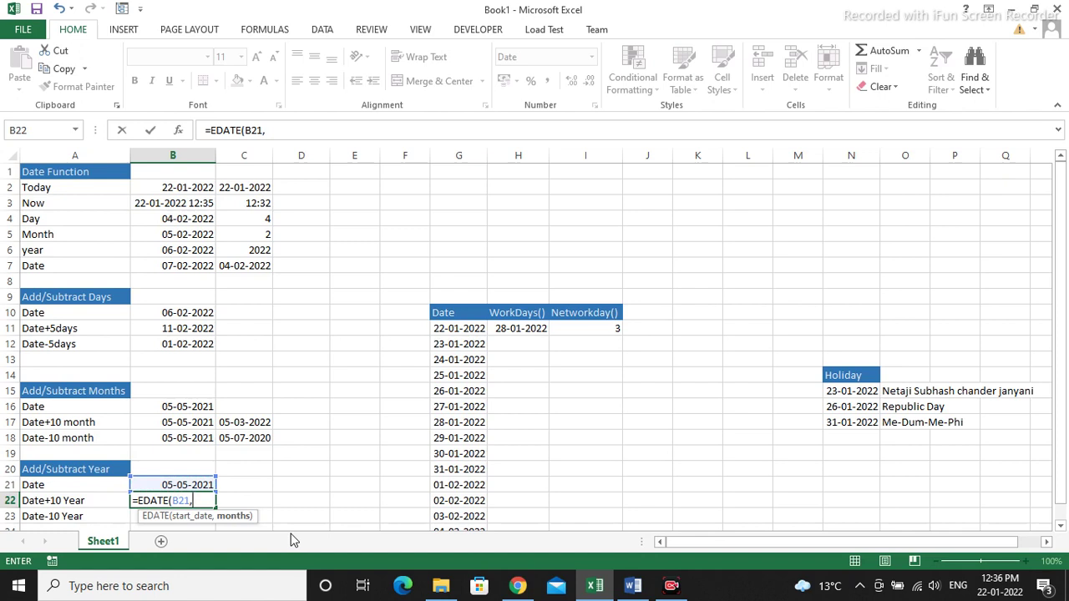
pyautogui.write('10*12')
pyautogui.press('Return')
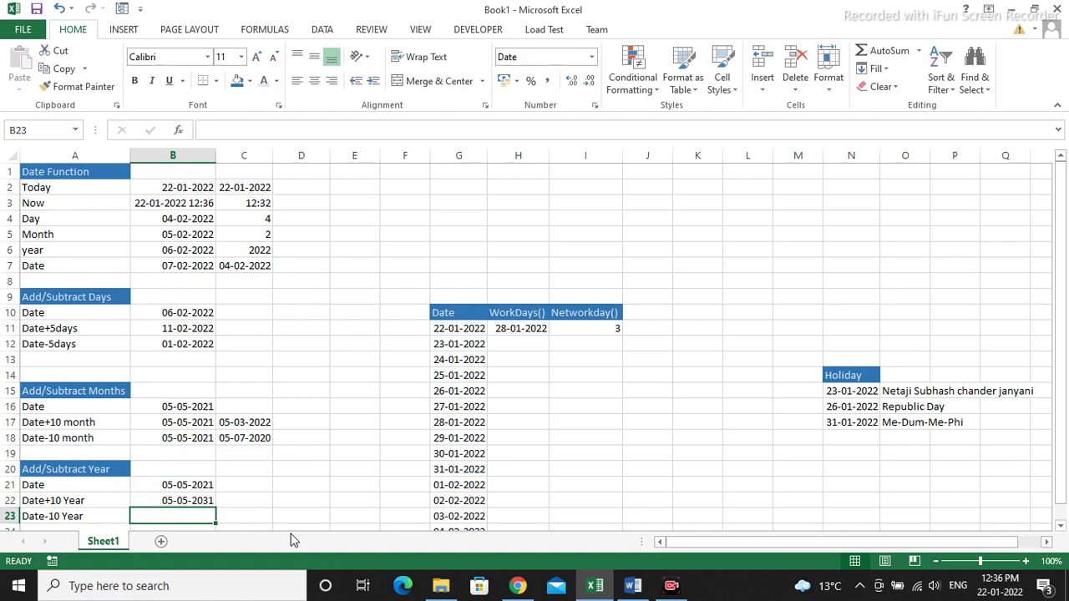
# - Subtract 10 years from the date in B21 with the formula =EDATE(B21,-(10*12)) in cell B23
pyautogui.write('=EDATE(')
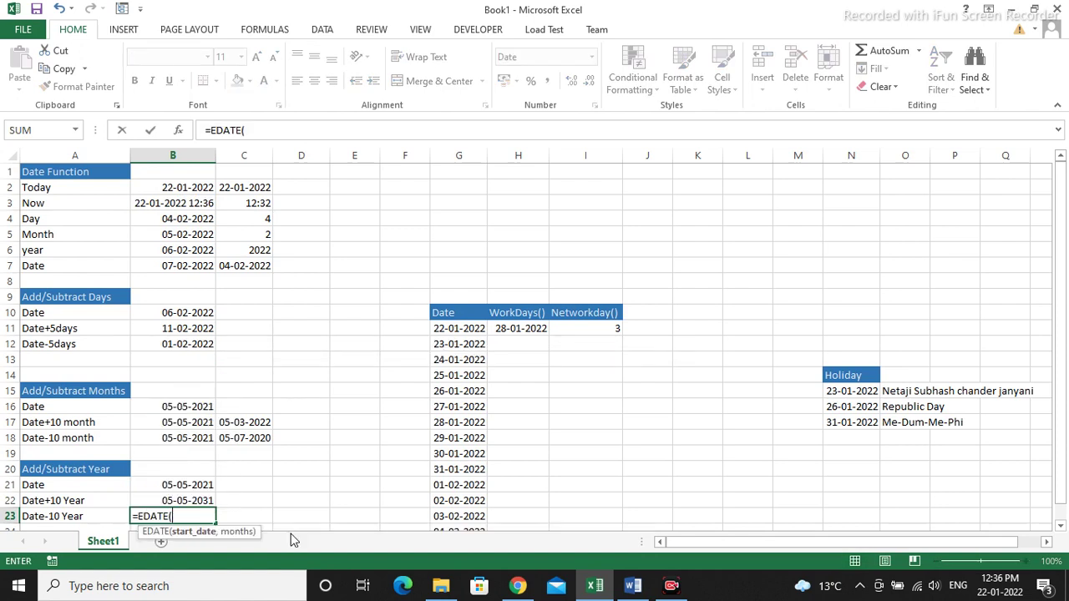
pyautogui.press('Up')
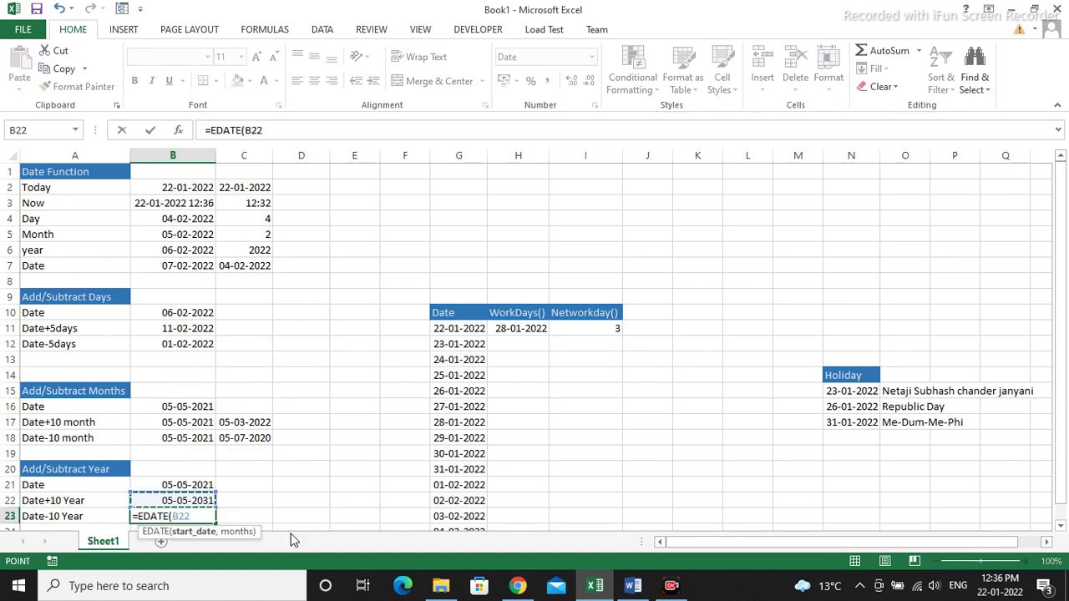
pyautogui.press('Up')
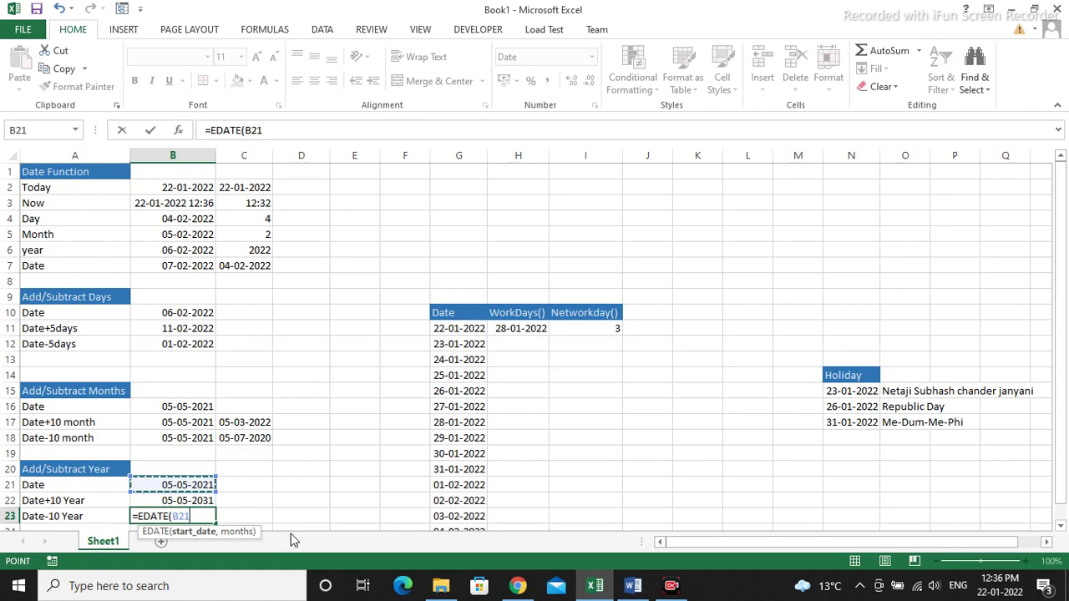
pyautogui.write(',')
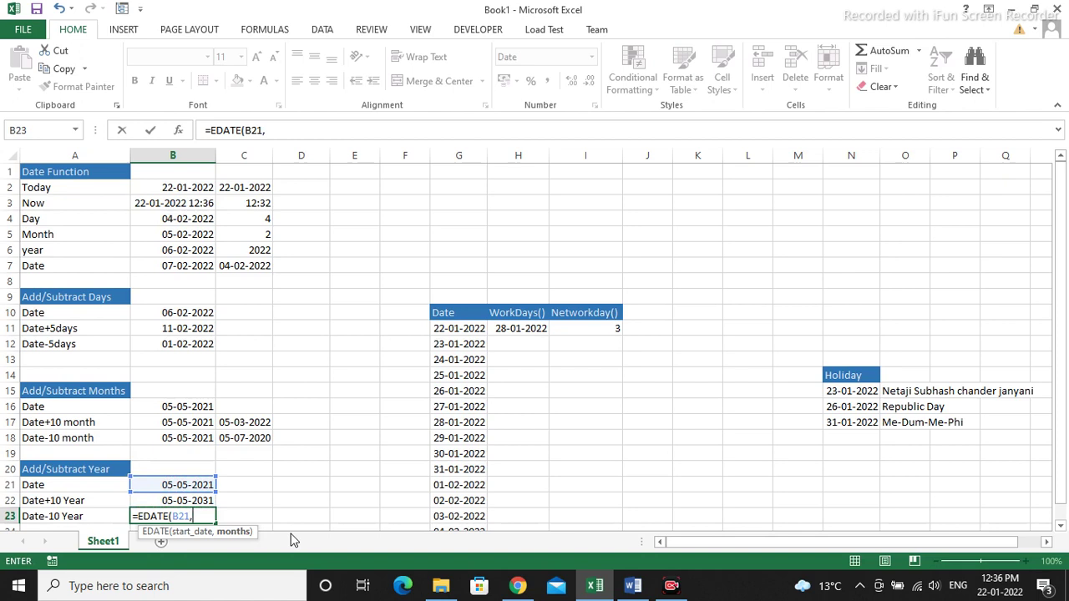
pyautogui.write('-(10*12)')
pyautogui.press('Return')
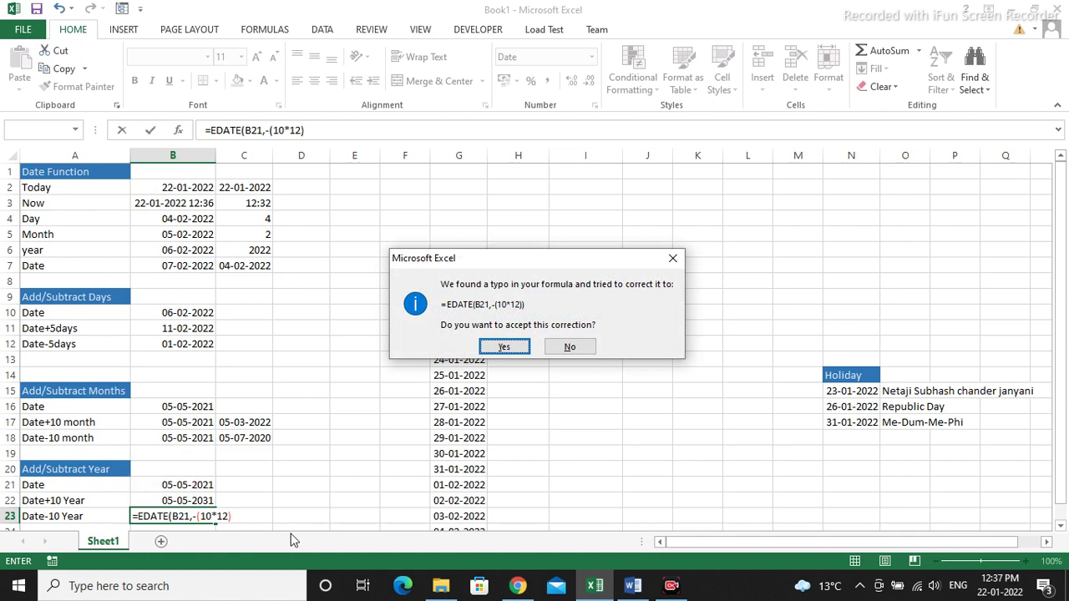
pyautogui.press('Return')
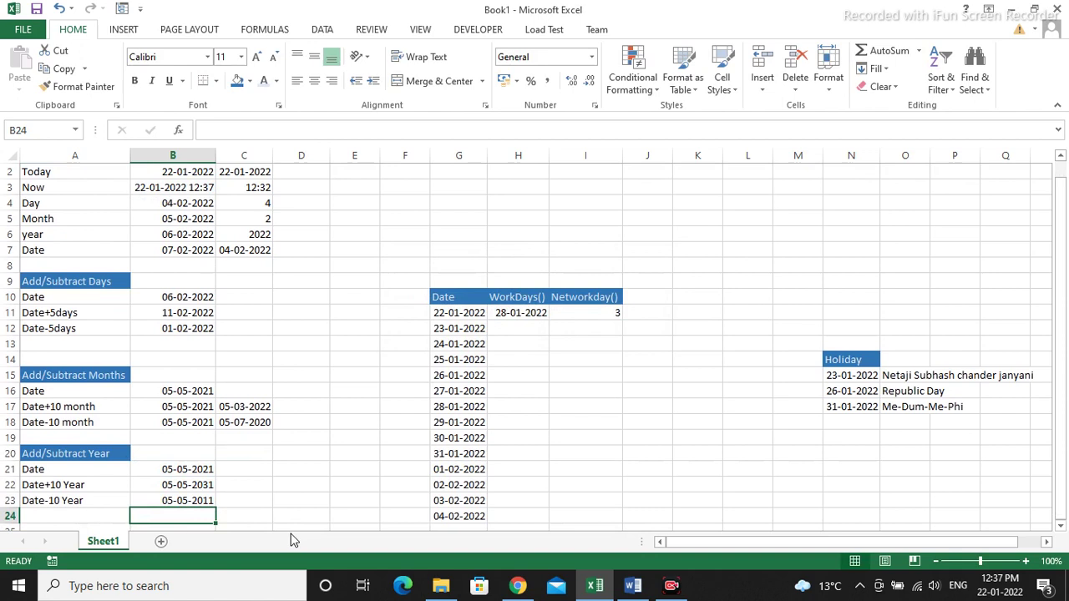
# - Review the year, month and day calculations in column B, going from B23 up to the Date+5days formula in B11
pyautogui.press('Up')
pyautogui.press('Up')
pyautogui.press('Up')
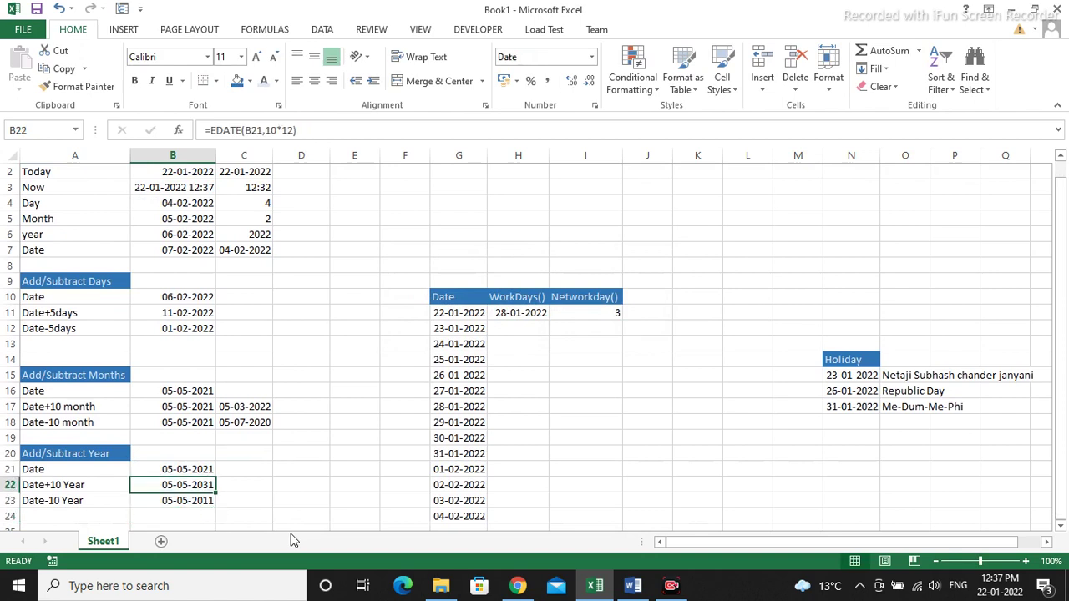
pyautogui.press('Up')
pyautogui.press('Up')
pyautogui.press('Up')
pyautogui.press('Up')
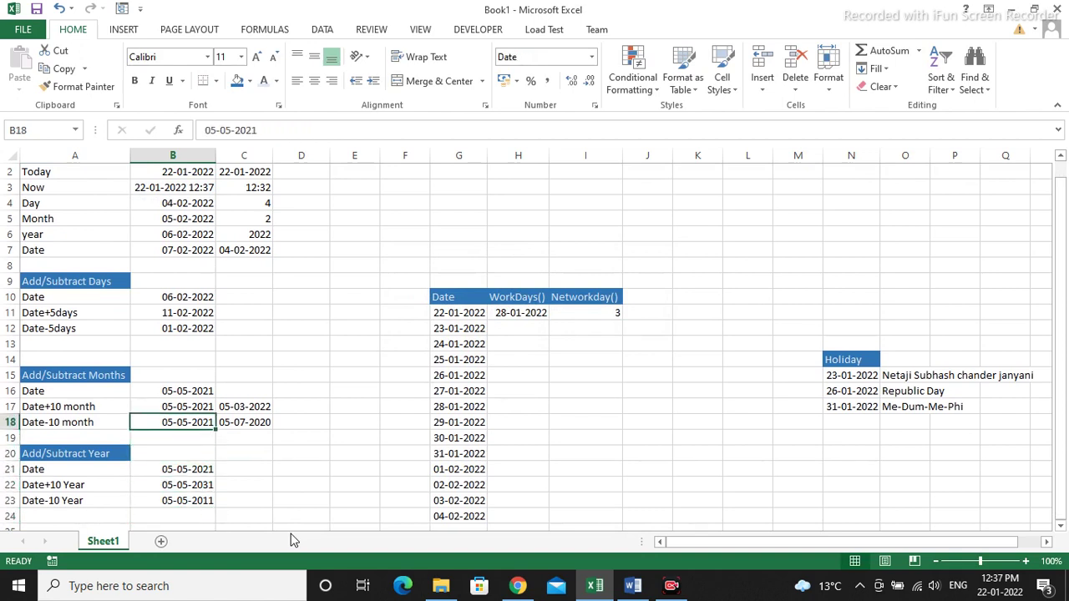
pyautogui.press('Up')
pyautogui.press('Up')
pyautogui.press('Up')
pyautogui.press('Up')
pyautogui.press('Up')
pyautogui.press('Up')
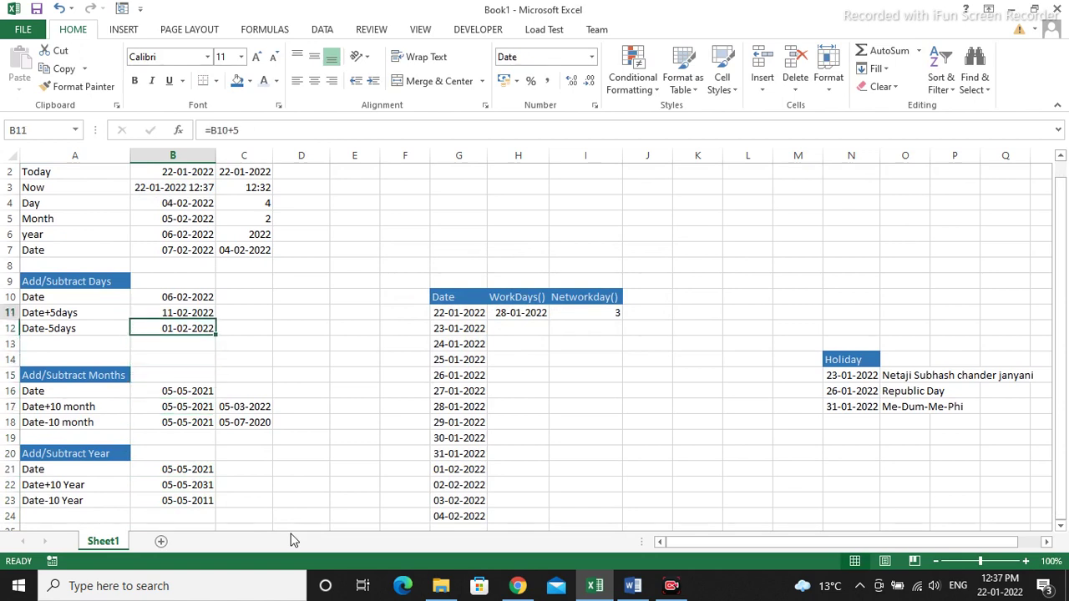
# - Label the month results in column C by entering Edate in cell C16
pyautogui.press('Down')
pyautogui.press('Down')
pyautogui.press('Down')
pyautogui.press('Down')
pyautogui.press('Down')
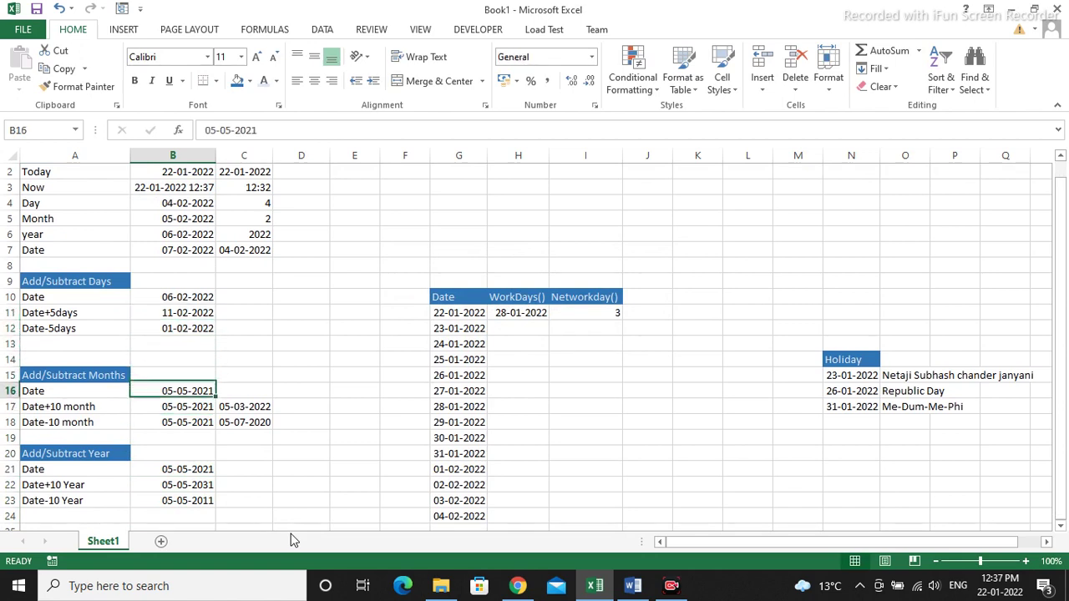
pyautogui.press('Right')
pyautogui.write('Edate')
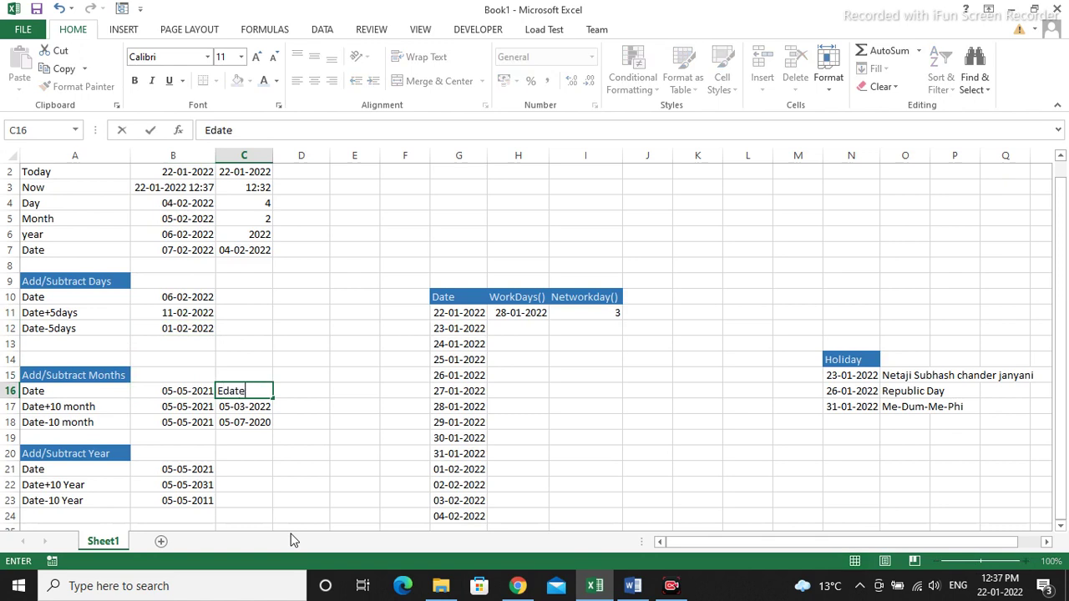
pyautogui.press('Return')
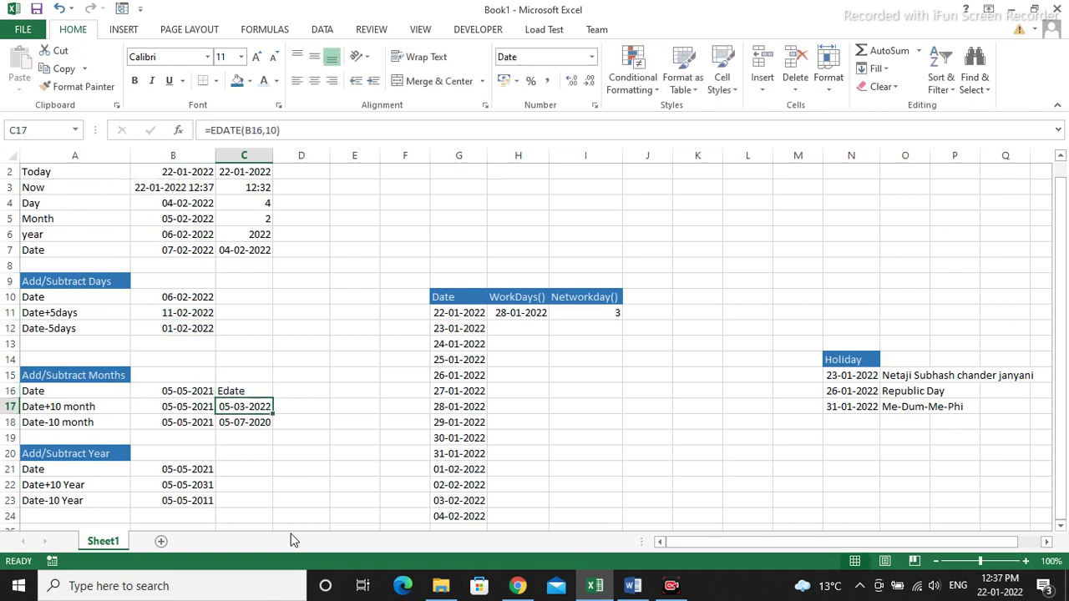
# - Clear the existing result under the WorkDays() heading in cell H11
pyautogui.press('Right')
pyautogui.press('Right')
pyautogui.press('Right')
pyautogui.press('Right')
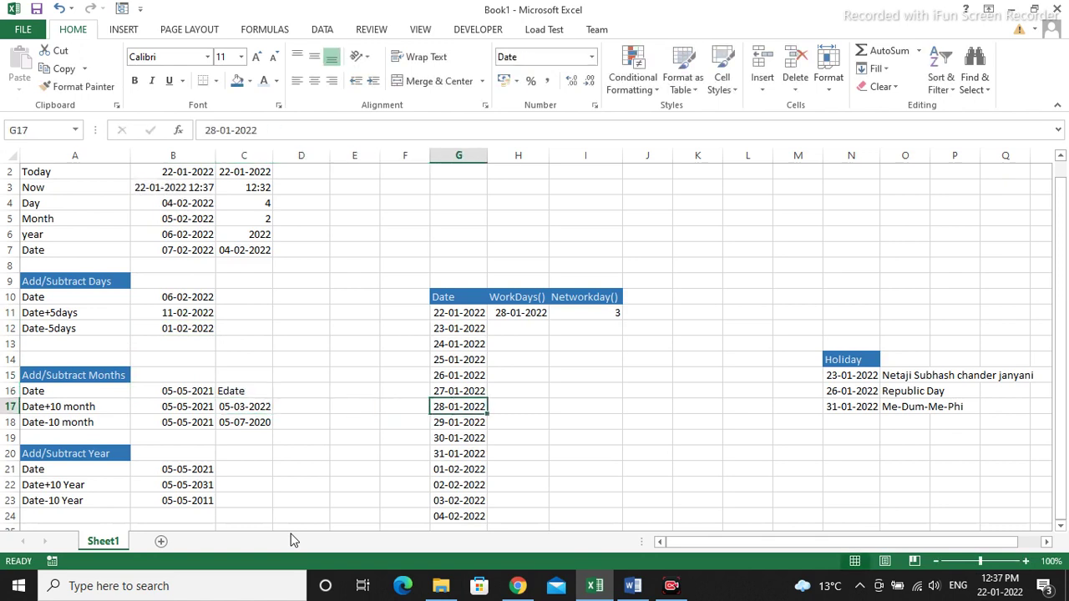
pyautogui.press('Right')
pyautogui.press('Up')
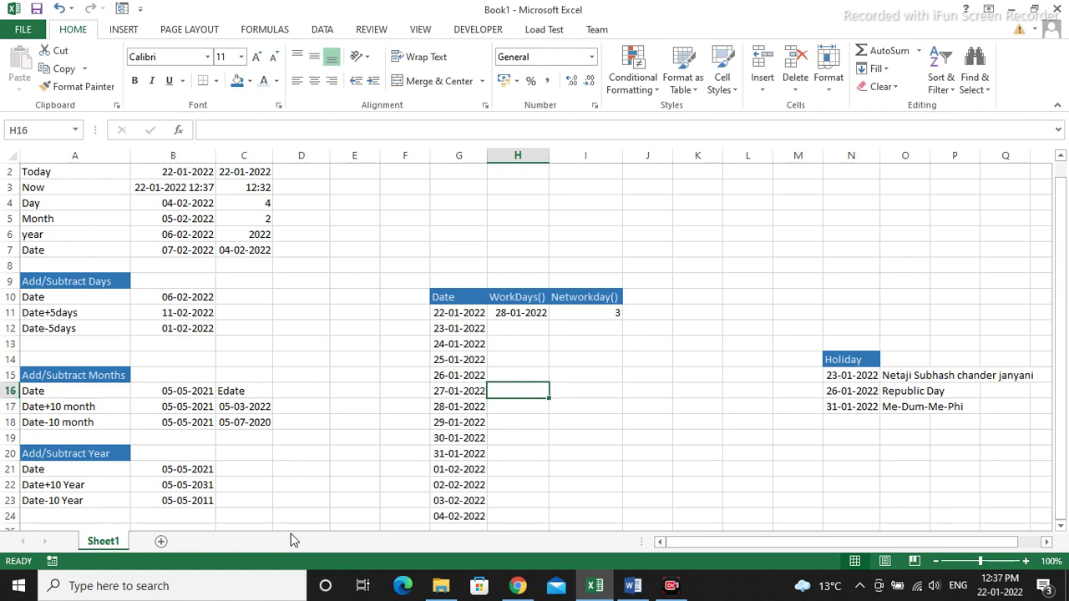
pyautogui.press('Up')
pyautogui.press('Up')
pyautogui.press('Up')
pyautogui.press('Up')
pyautogui.press('Up')
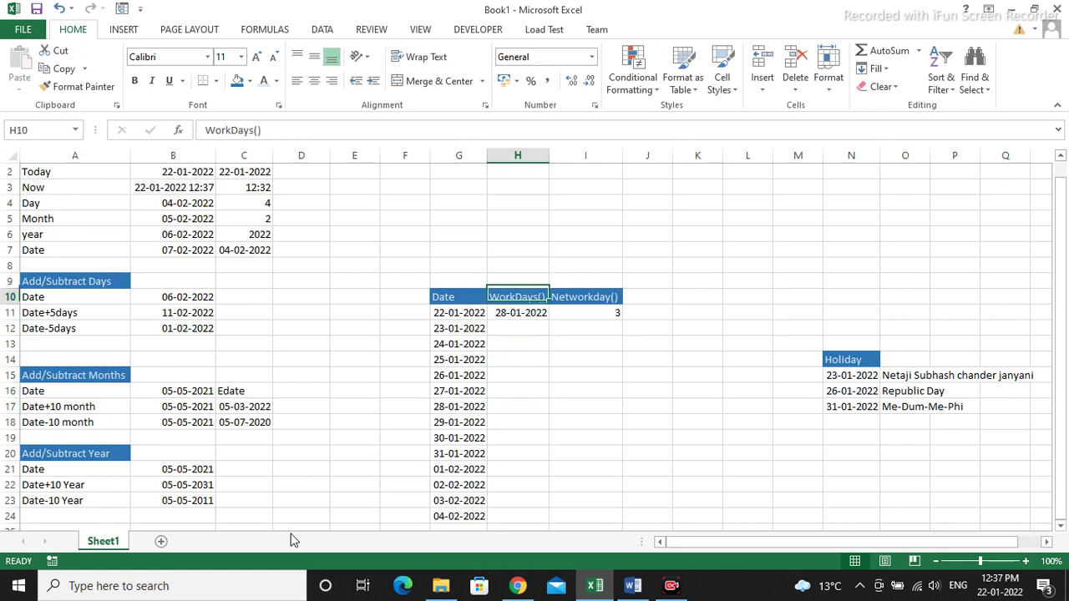
pyautogui.press('BackSpace')
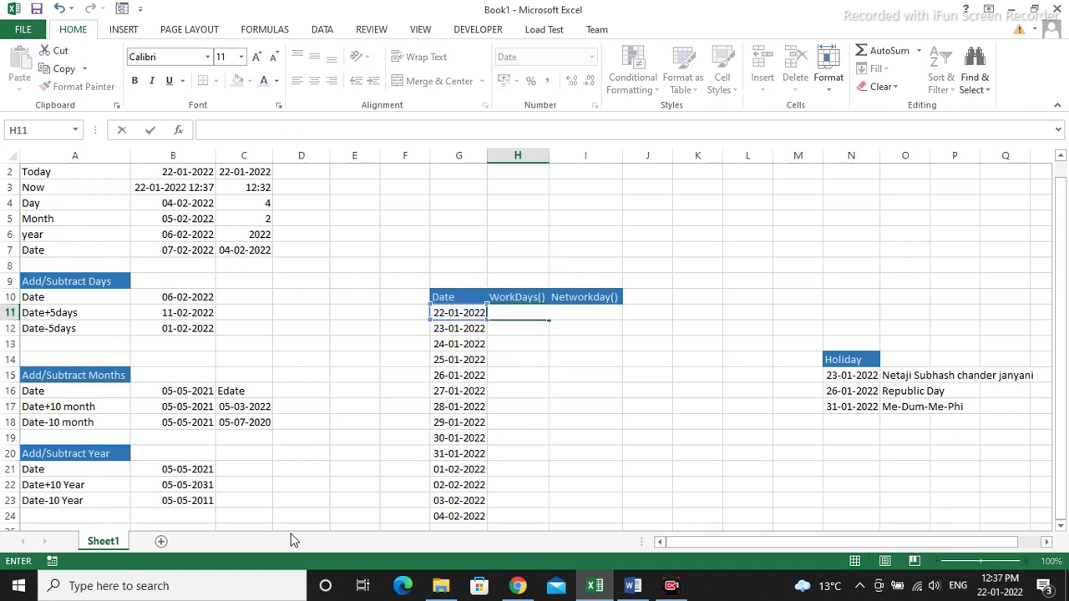
pyautogui.press('Return')
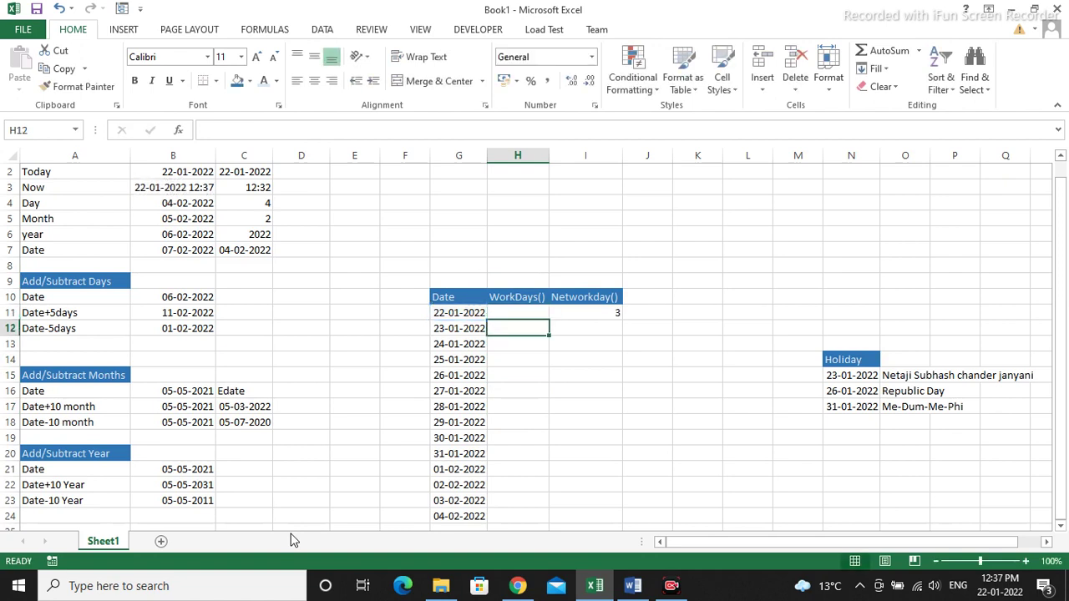
pyautogui.press('Up')
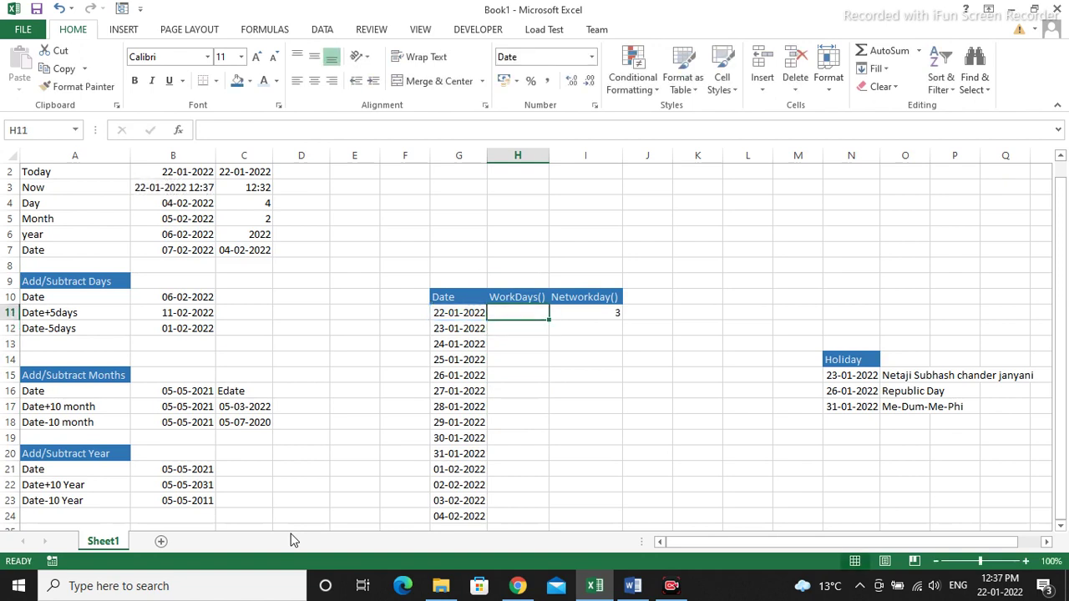
# - Calculate the date 5 working days after G11 with the formula =WORKDAY(G11,5) in cell H11
pyautogui.write('=')
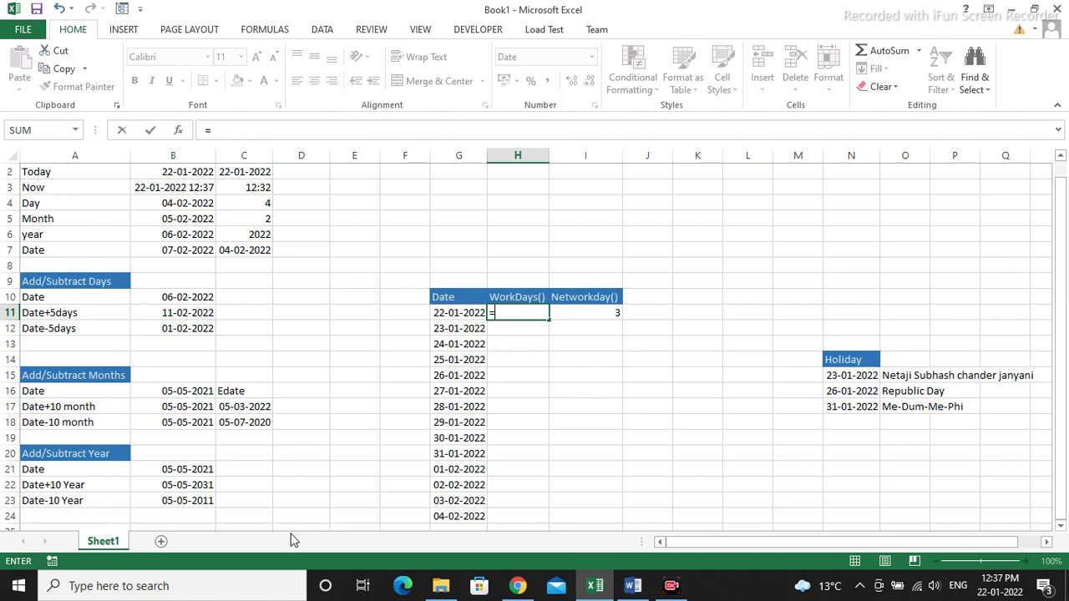
pyautogui.write('wor')
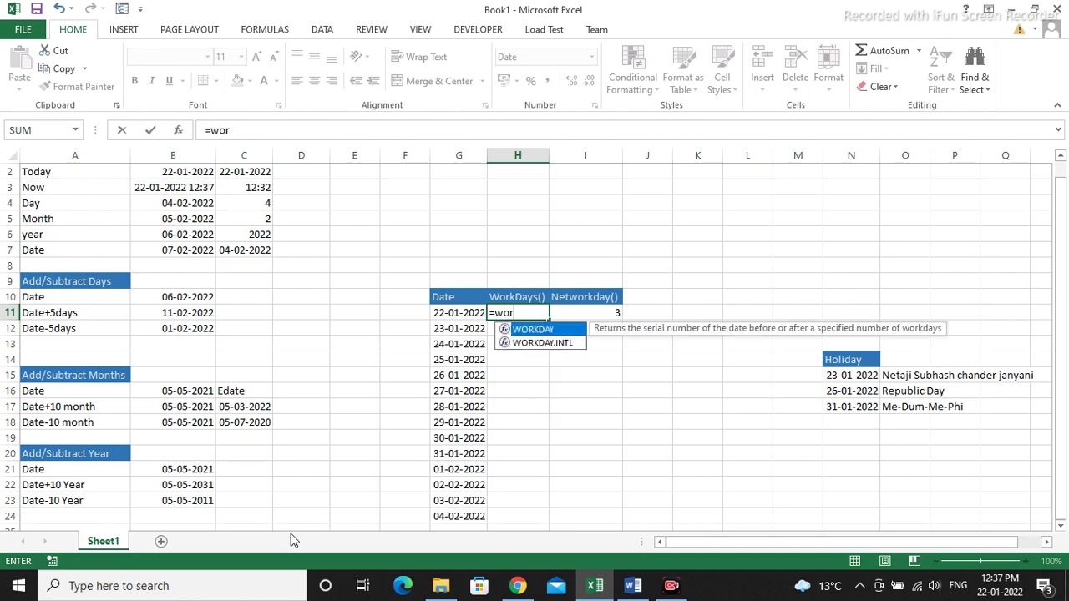
pyautogui.press('Tab')
pyautogui.press('Left')
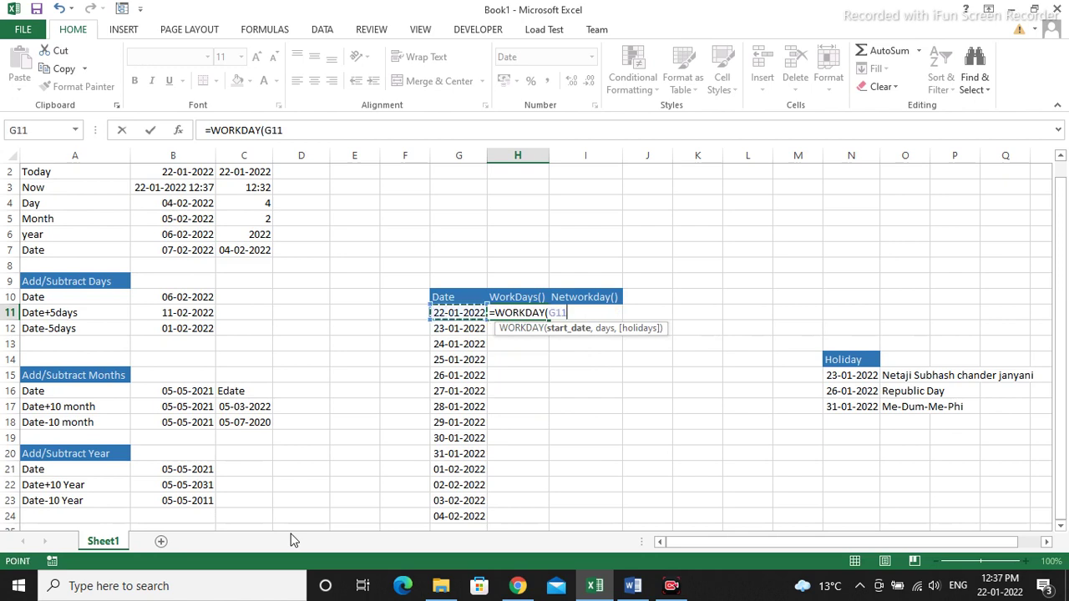
pyautogui.write(',')
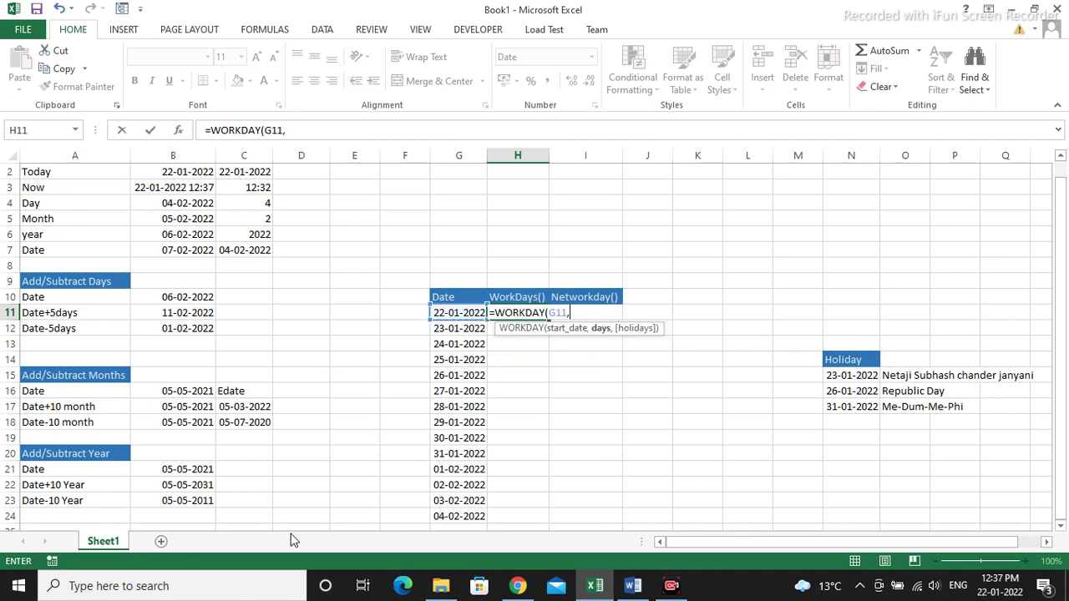
pyautogui.write('5')
pyautogui.press('Return')
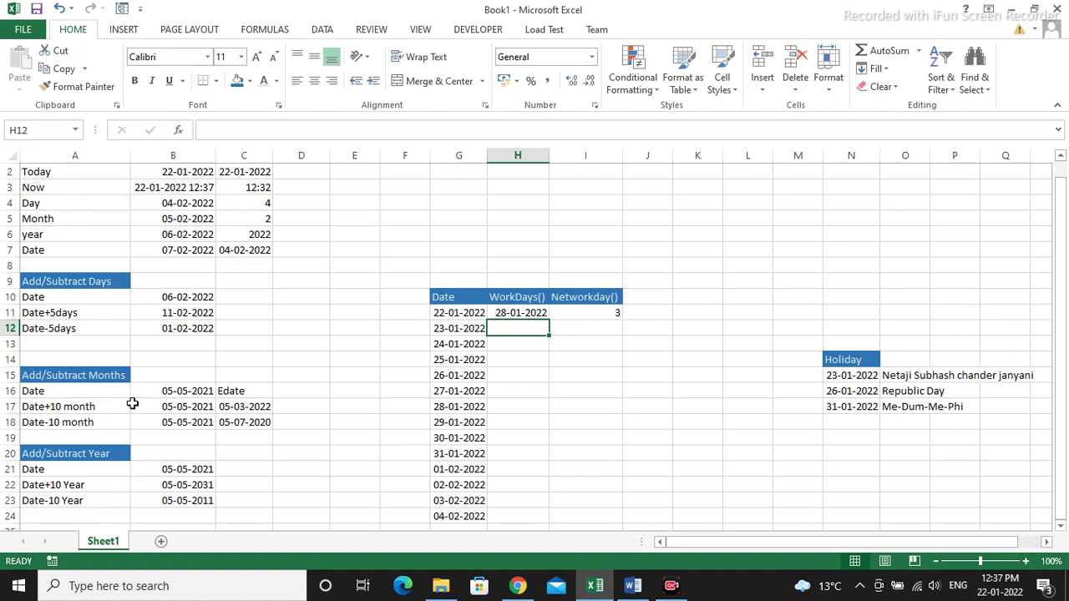
# - Add the holiday dates N15:N17 as the holidays argument of the WORKDAY formula in H11
pyautogui.click(457, 329)
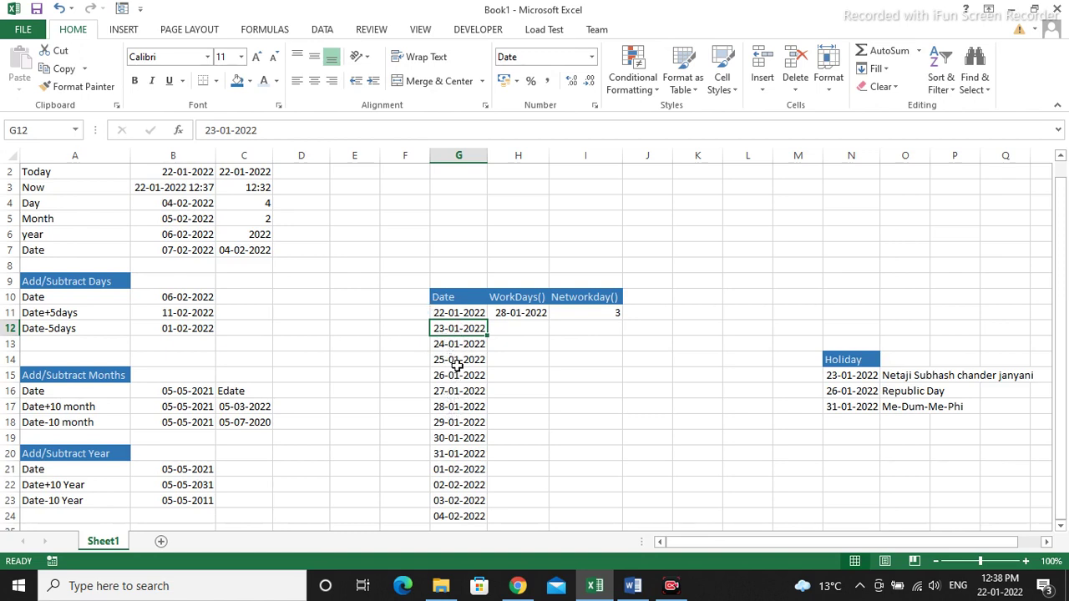
pyautogui.click(507, 318)
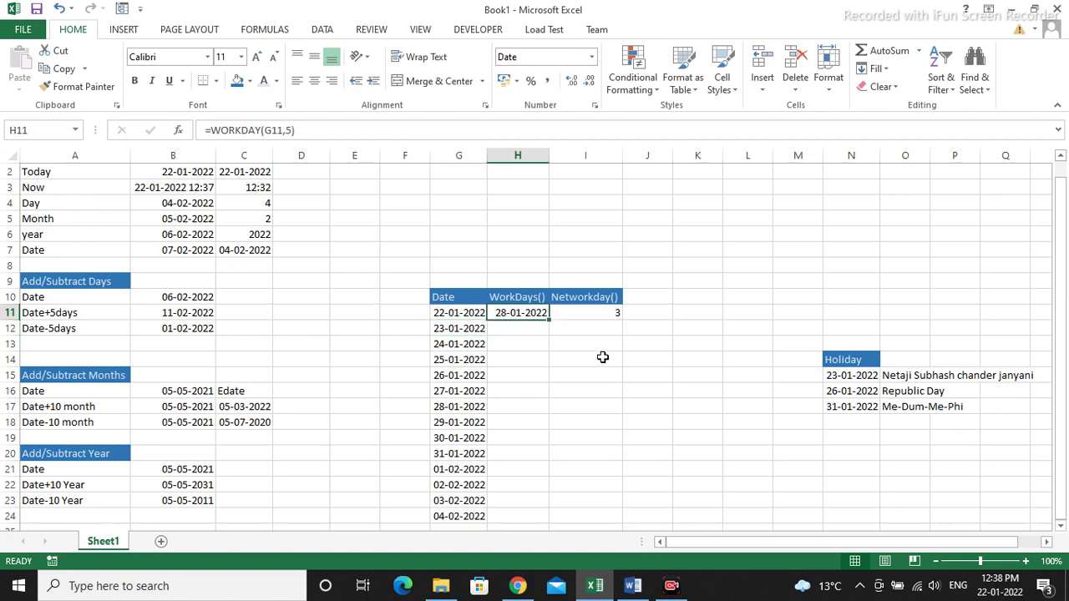
pyautogui.press('F2')
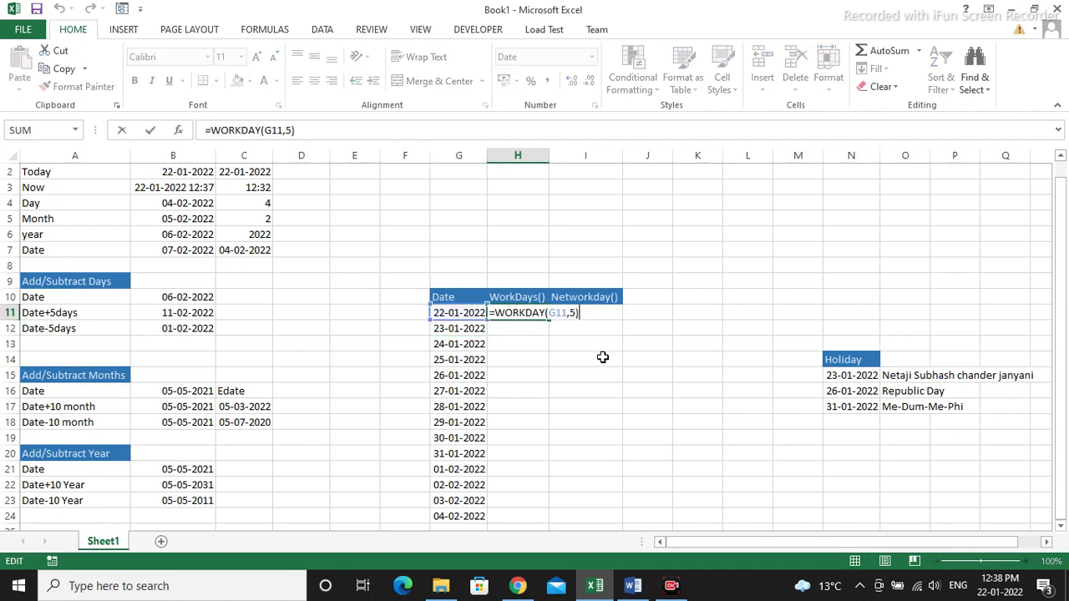
pyautogui.press('BackSpace')
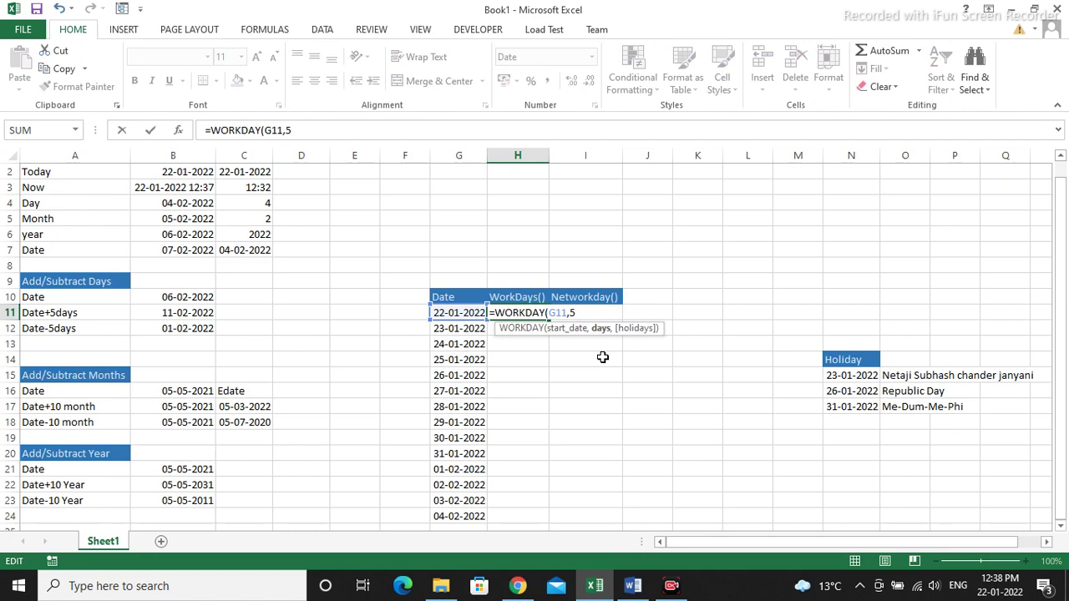
pyautogui.write(',')
pyautogui.moveTo(856, 376); pyautogui.dragTo(857, 406)
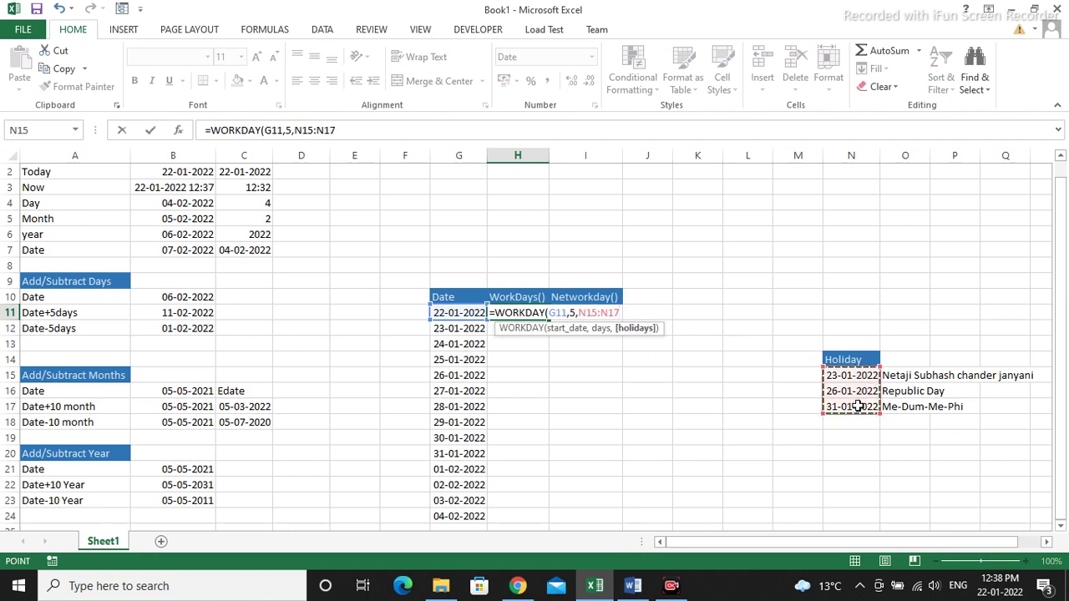
pyautogui.press('Return')
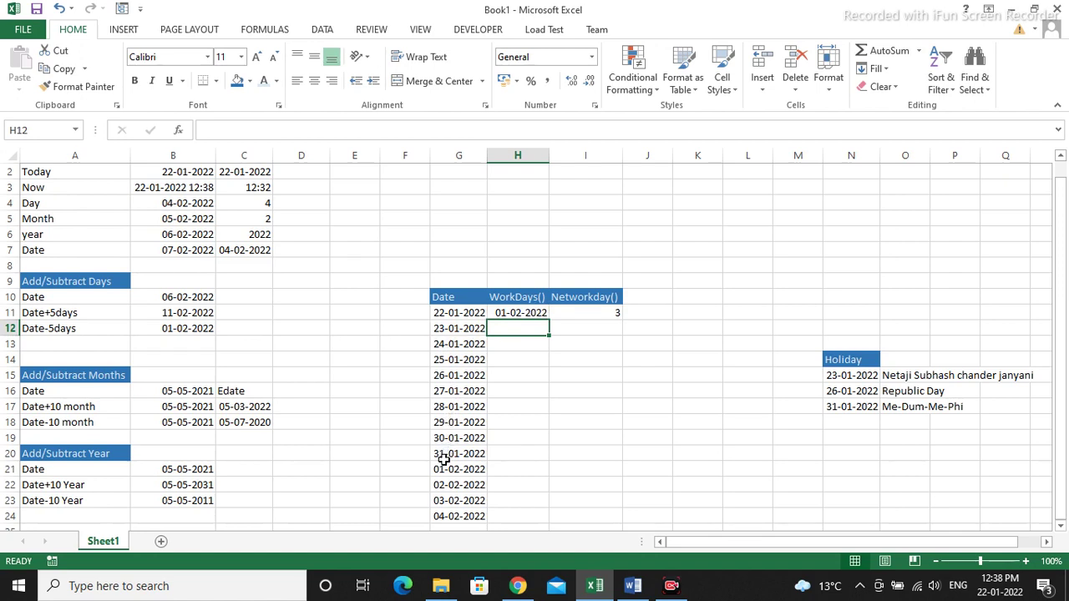
# - Check the WORKDAY result against the weekends in the system calendar and the date list in column G
pyautogui.click(1011, 592)
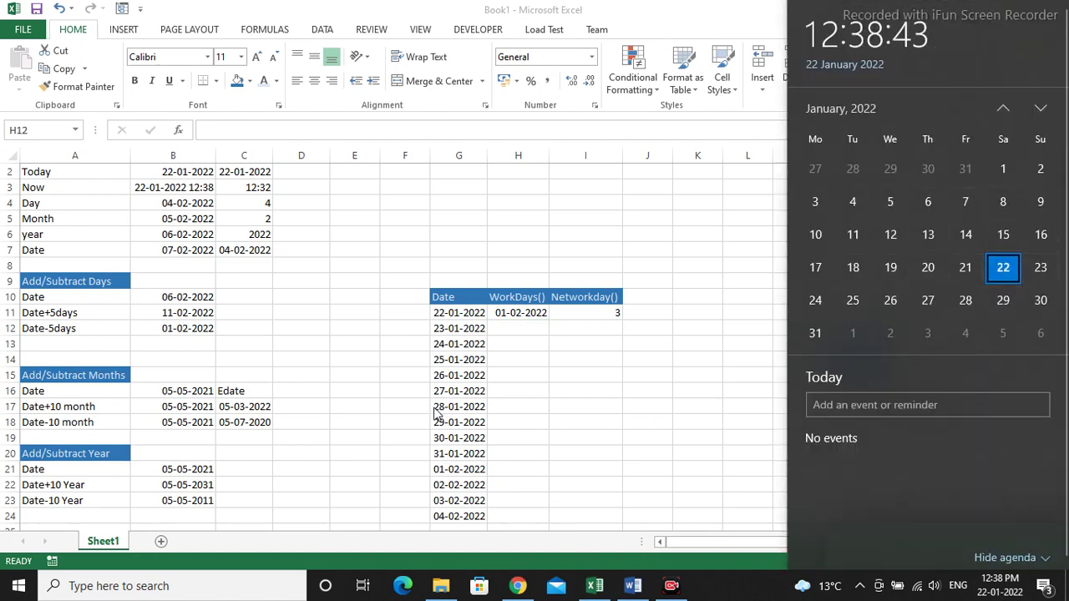
pyautogui.click(555, 438)
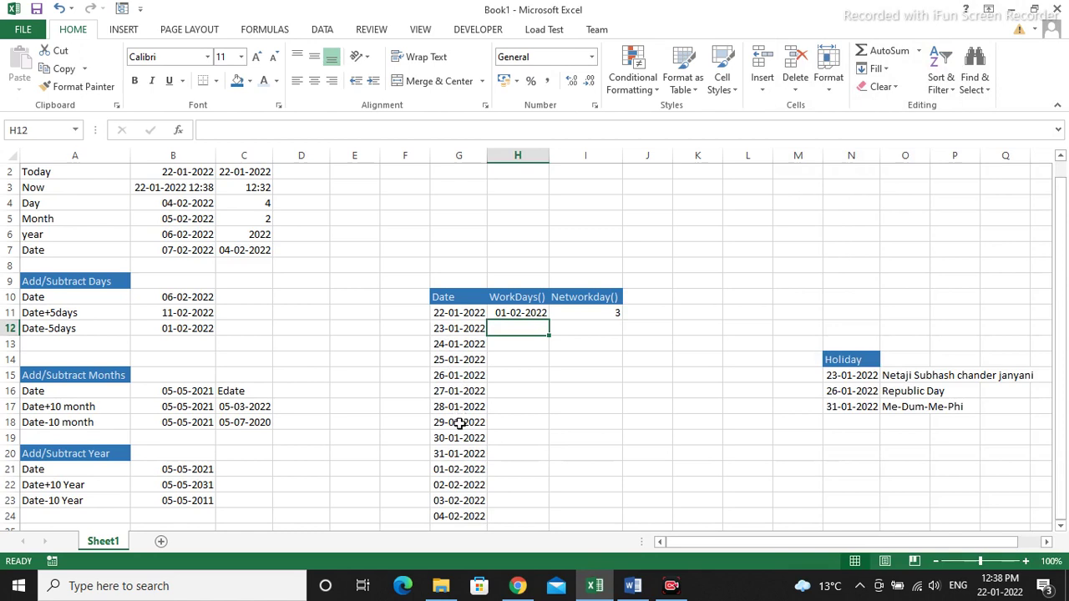
pyautogui.click(453, 473)
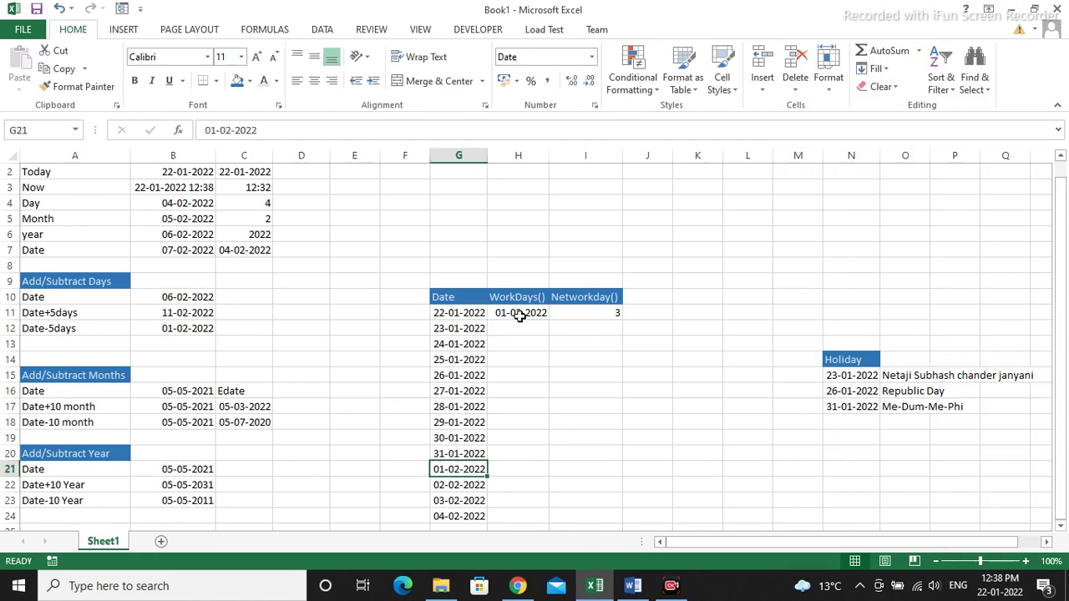
# - Count the working days from G11 to G17, excluding holidays, with =NETWORKDAYS(G11,G17,N15:N17) in cell I11
pyautogui.click(591, 317)
pyautogui.write('=')
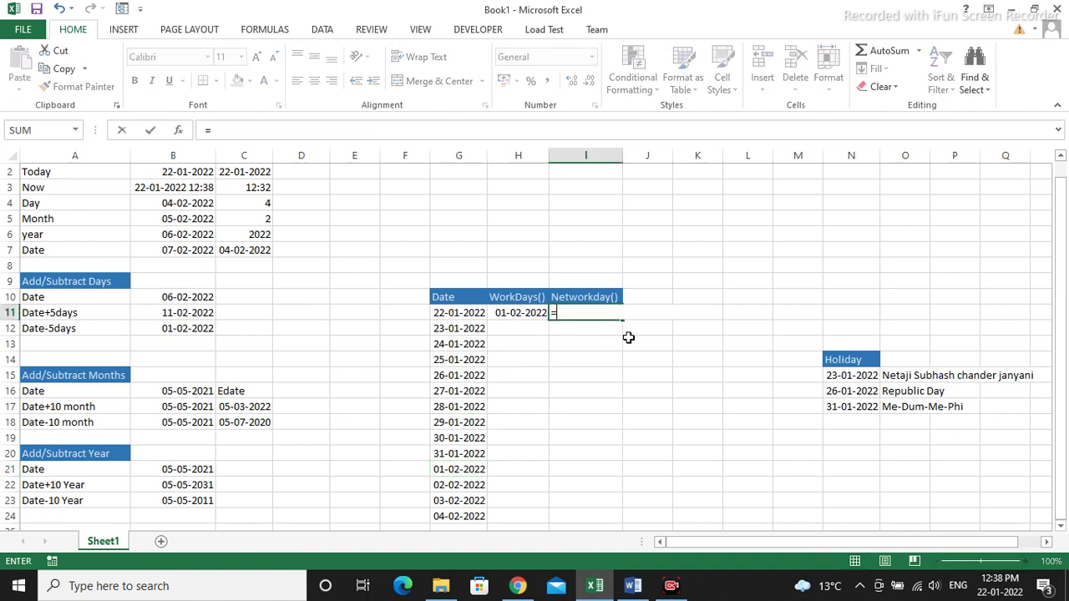
pyautogui.write('net')
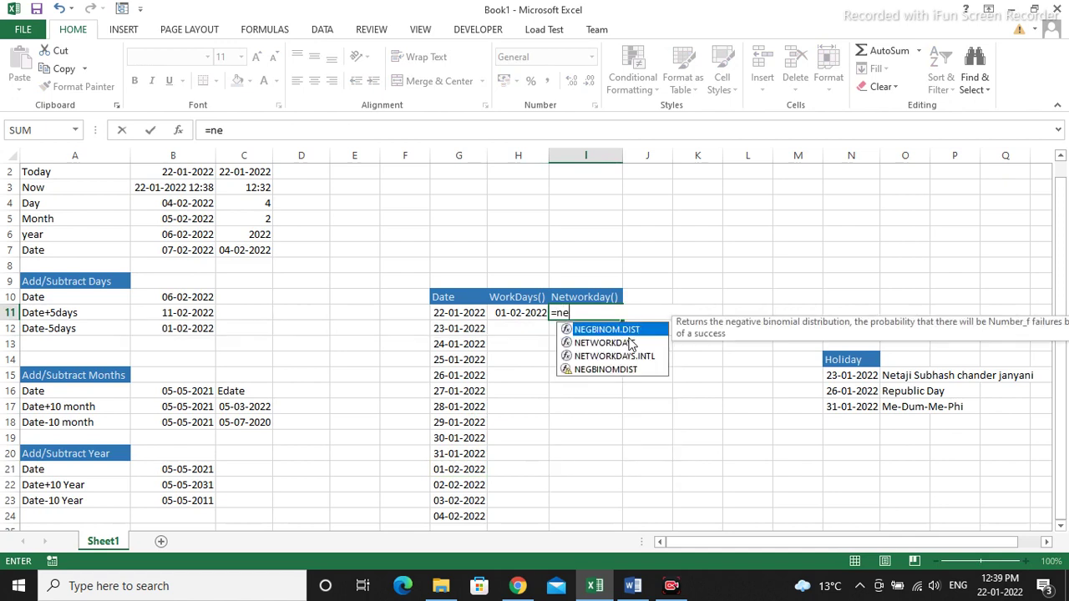
pyautogui.press('Tab')
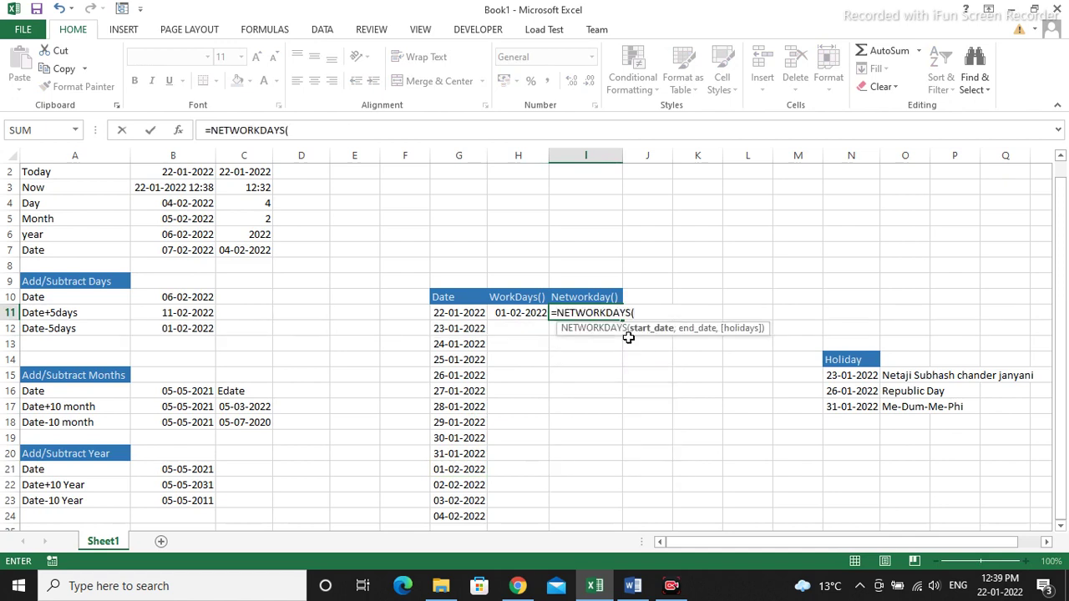
pyautogui.click(445, 313)
pyautogui.write(',')
pyautogui.click(451, 407)
pyautogui.write(',')
pyautogui.moveTo(859, 378); pyautogui.dragTo(851, 410)
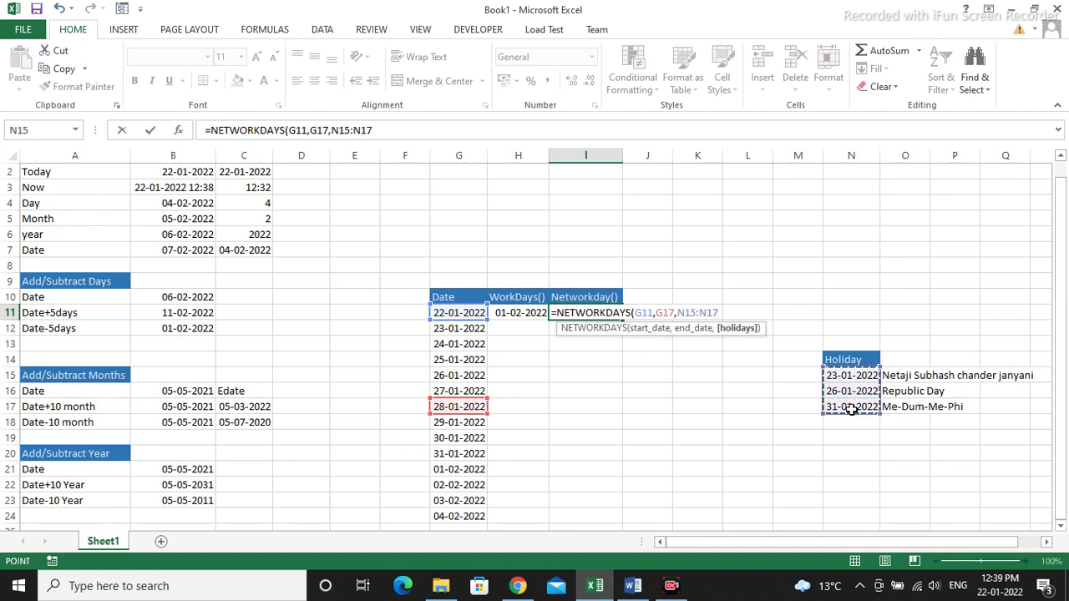
pyautogui.write(')')
pyautogui.press('Return')
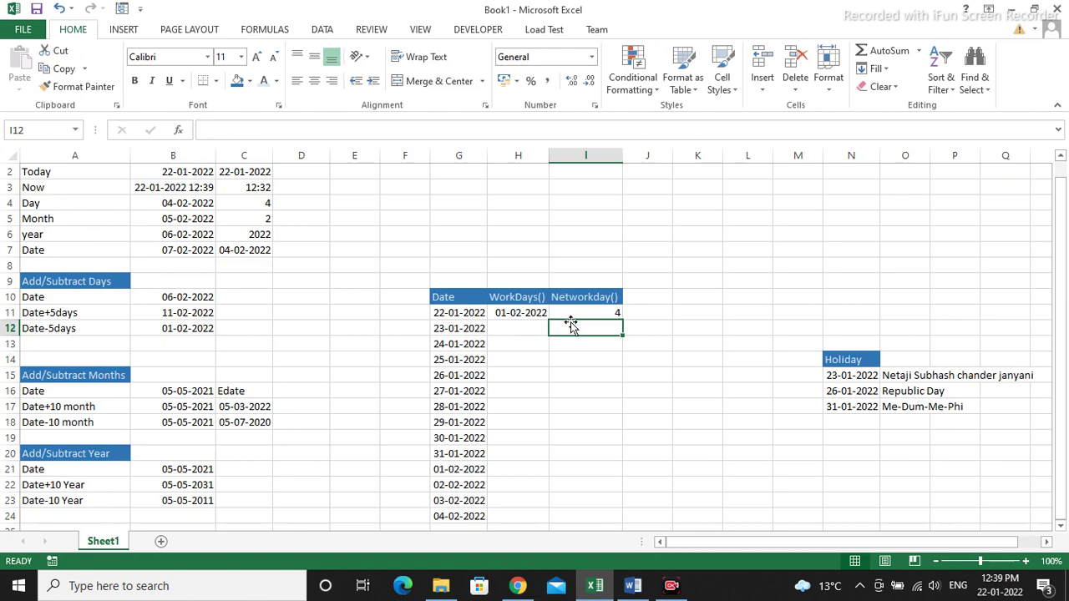
pyautogui.scroll(1, 573, 324)
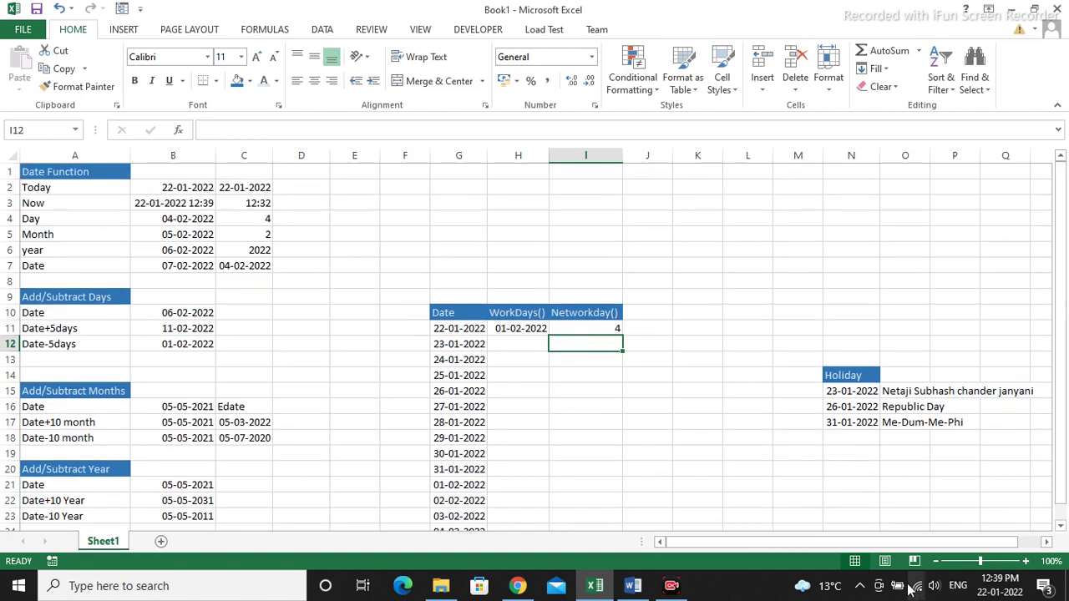